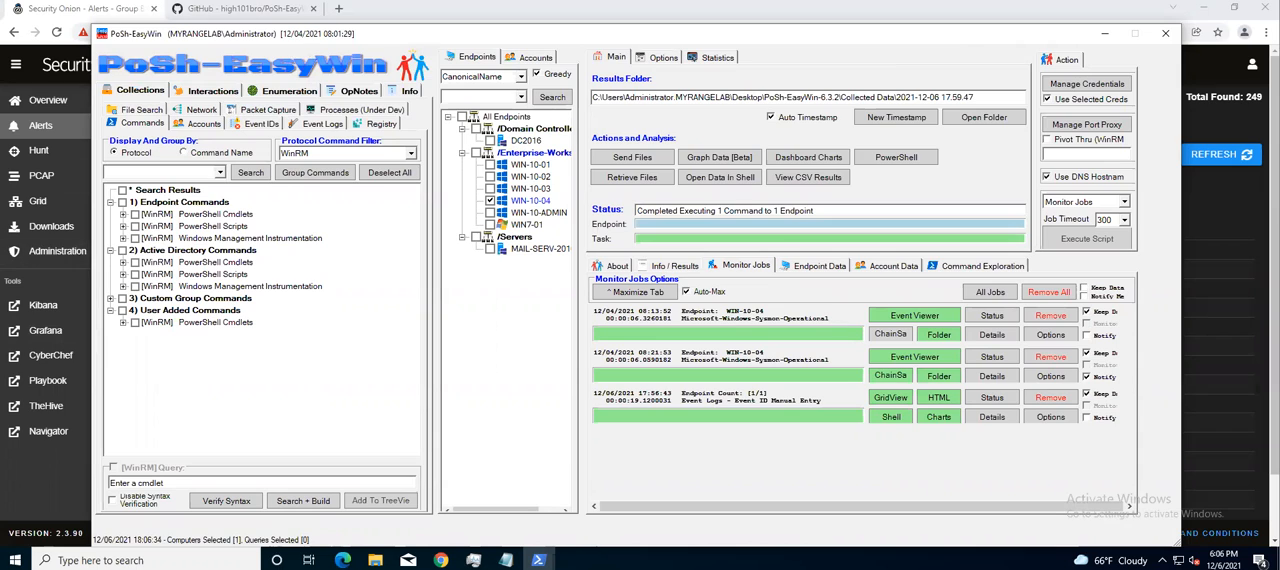
# View the PoSh-EasyWin GitHub repository page and return to the PoSh-EasyWin window
pyautogui.click(252, 8)
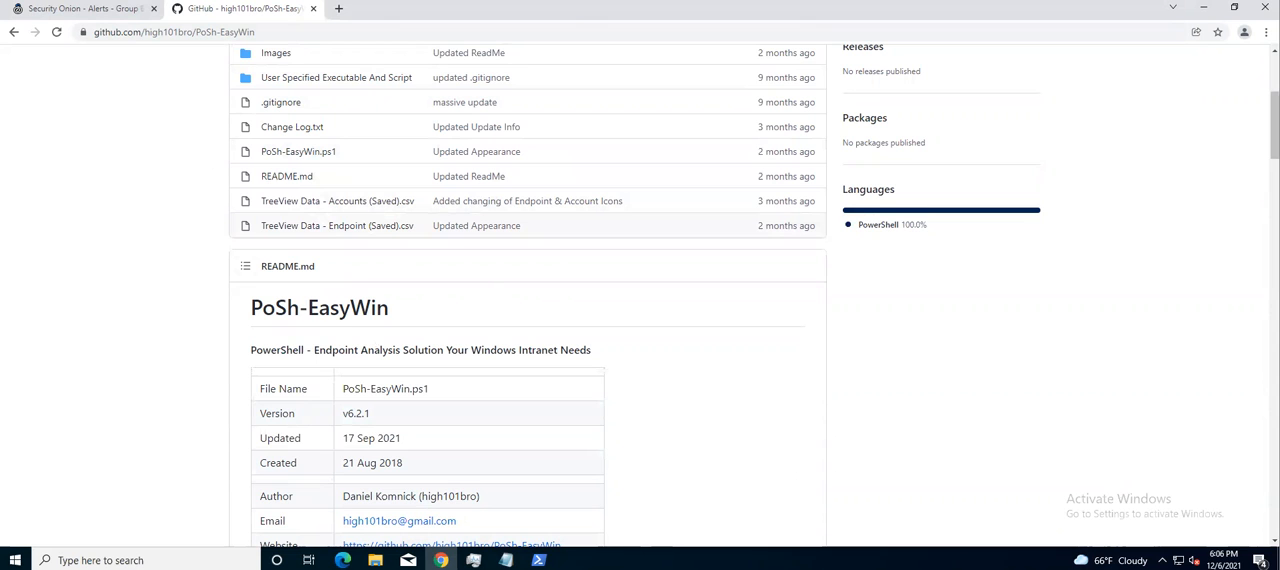
pyautogui.moveTo(538, 560)
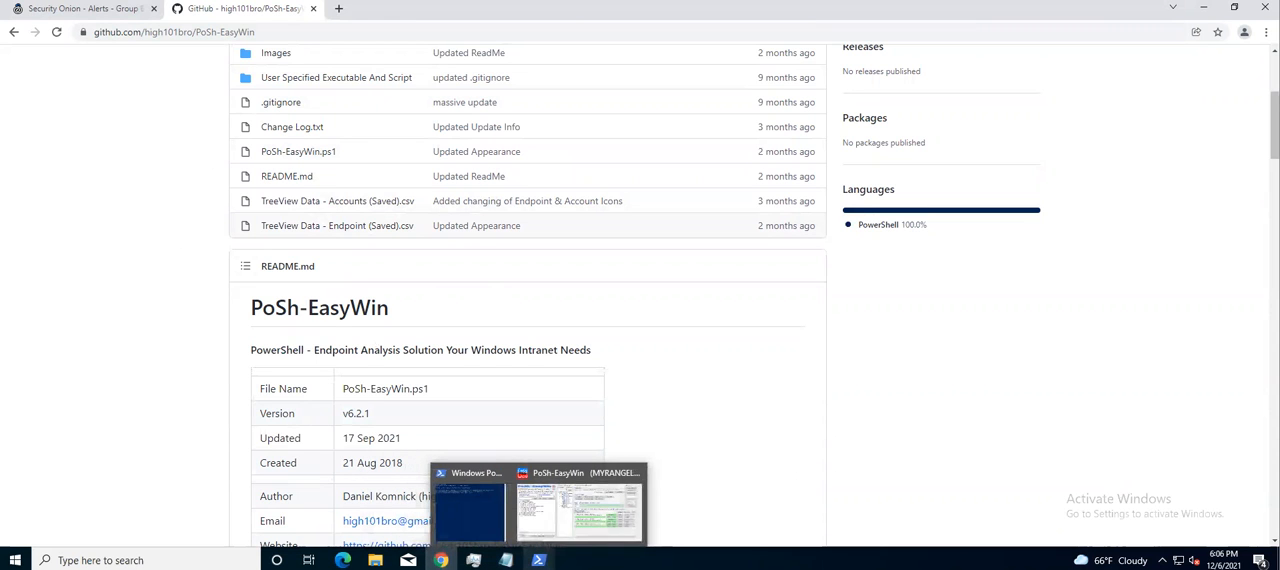
pyautogui.click(557, 522)
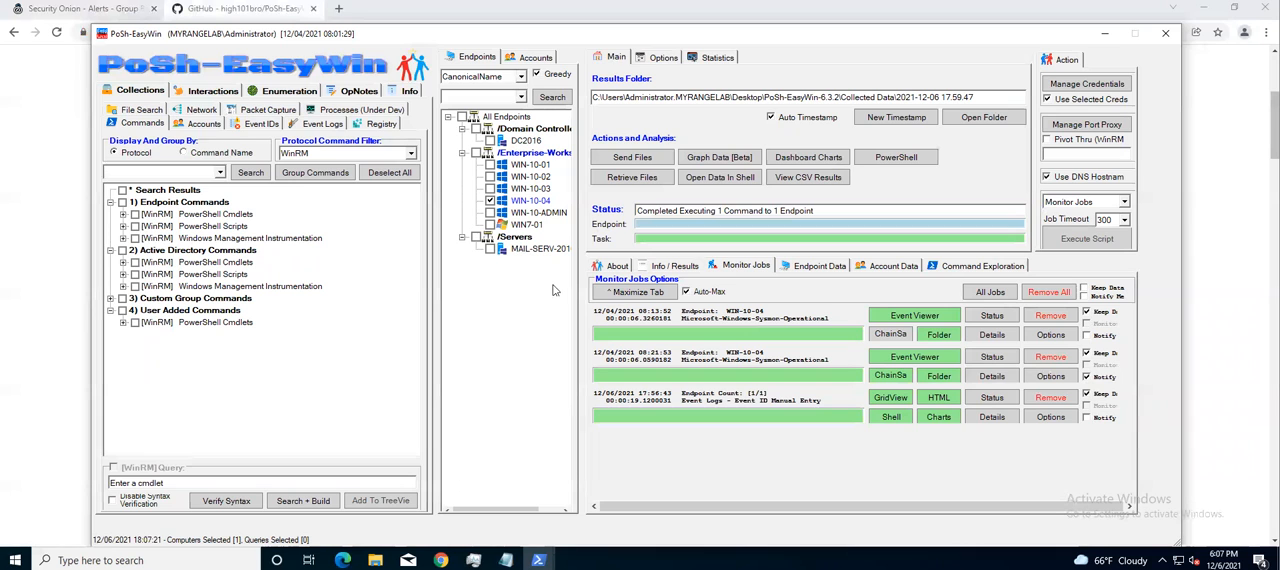
# Switch to Security Onion and drill down into the "ET INFO PowerShell Base64 Encoded Content Command Common In Powershell Stagers M1" alert
pyautogui.click(89, 13)
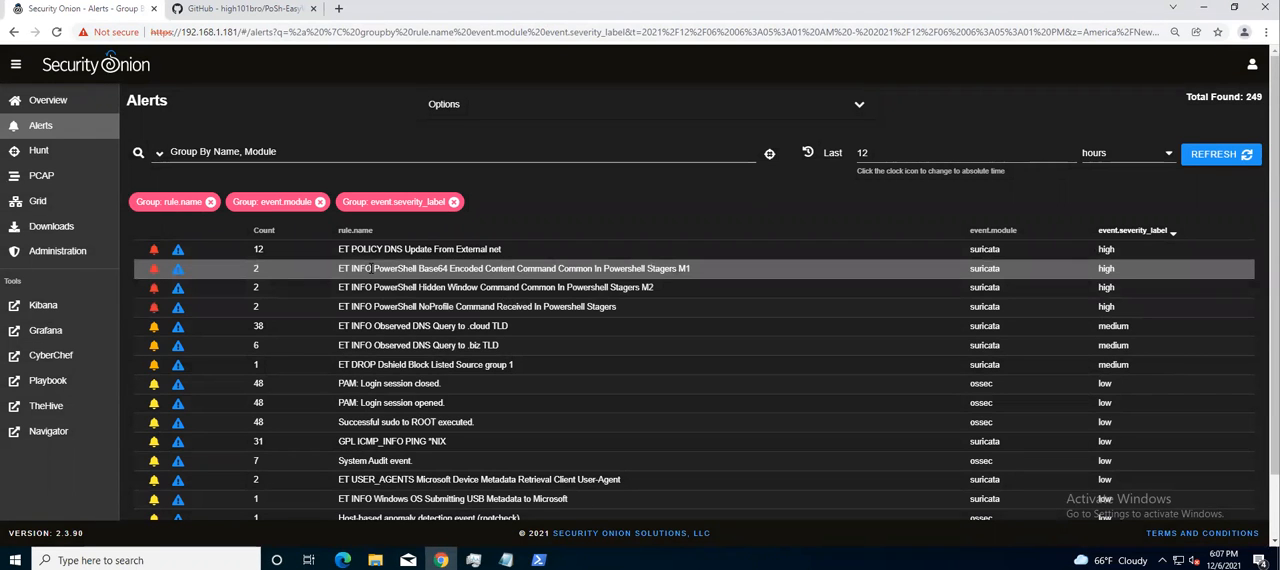
pyautogui.click(370, 268)
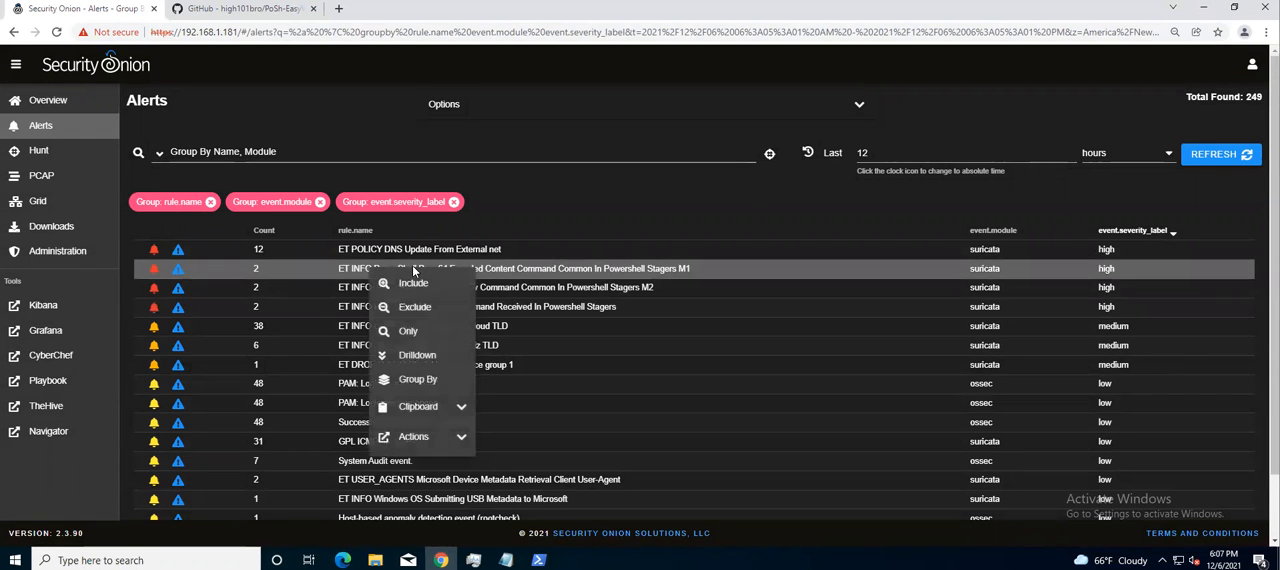
pyautogui.click(417, 355)
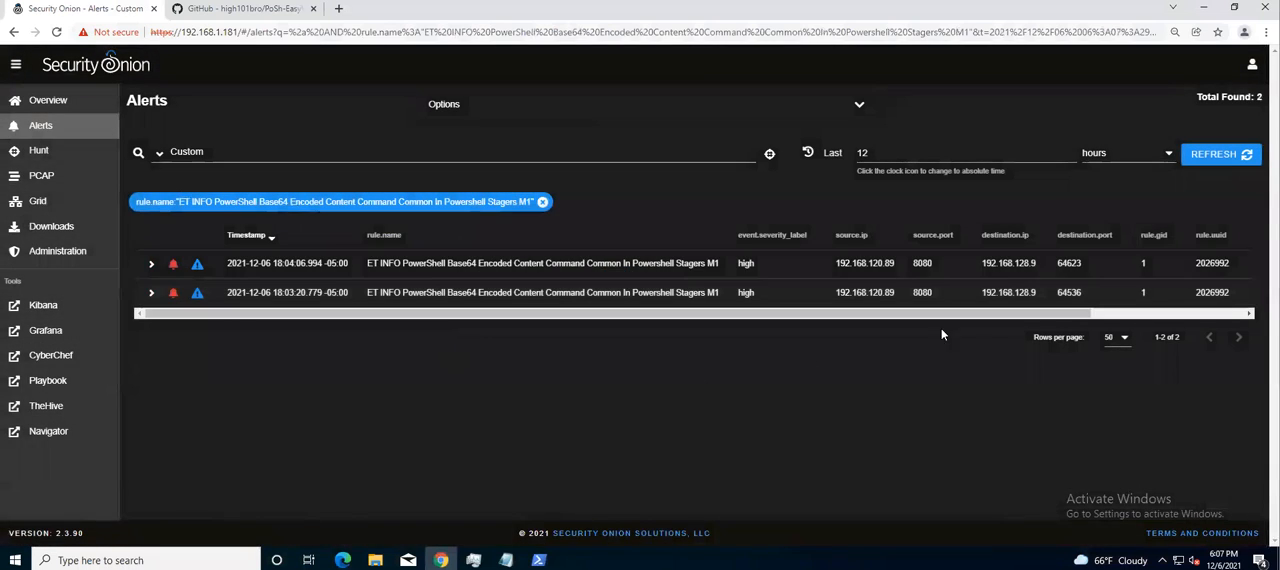
# Copy the newest alert's destination IP 192.168.128.9 and resolve its host name with nslookup in Windows PowerShell
pyautogui.click(1010, 262)
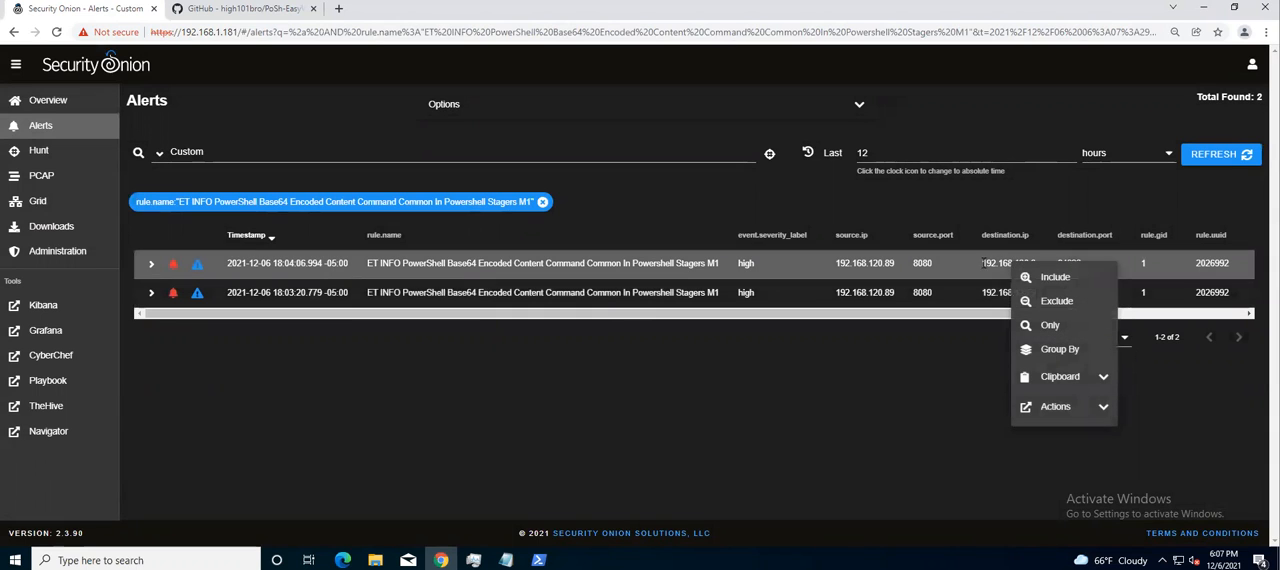
pyautogui.moveTo(1037, 264); pyautogui.dragTo(1037, 264)
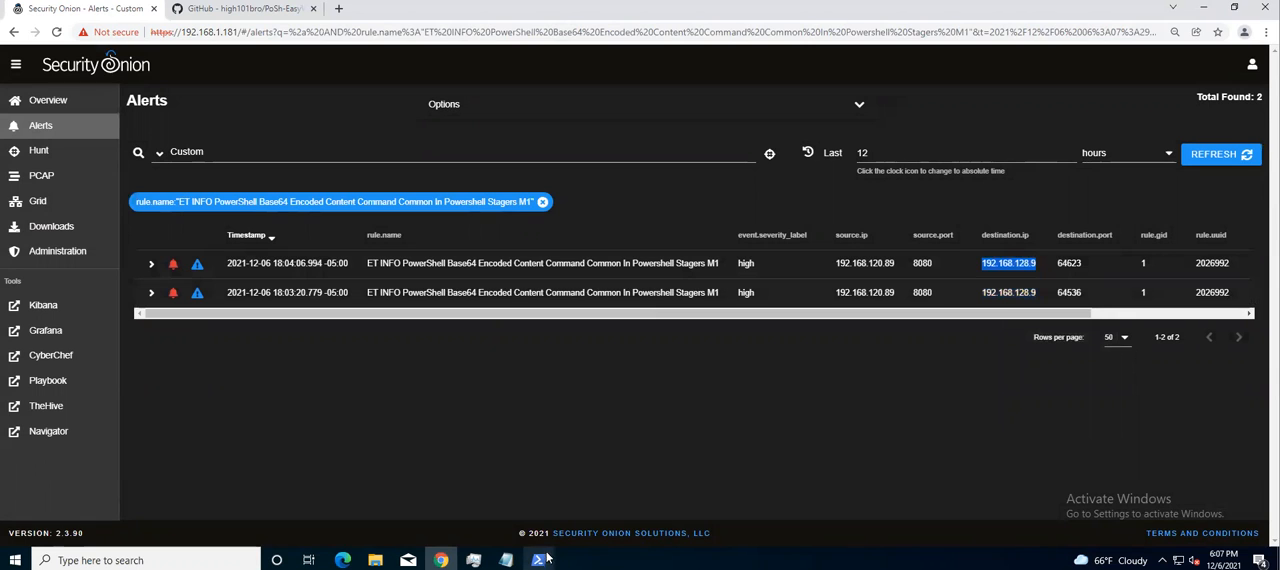
pyautogui.moveTo(540, 559)
pyautogui.click(484, 484)
pyautogui.write('nslookup')
pyautogui.rightClick(419, 320)
pyautogui.press('Return')
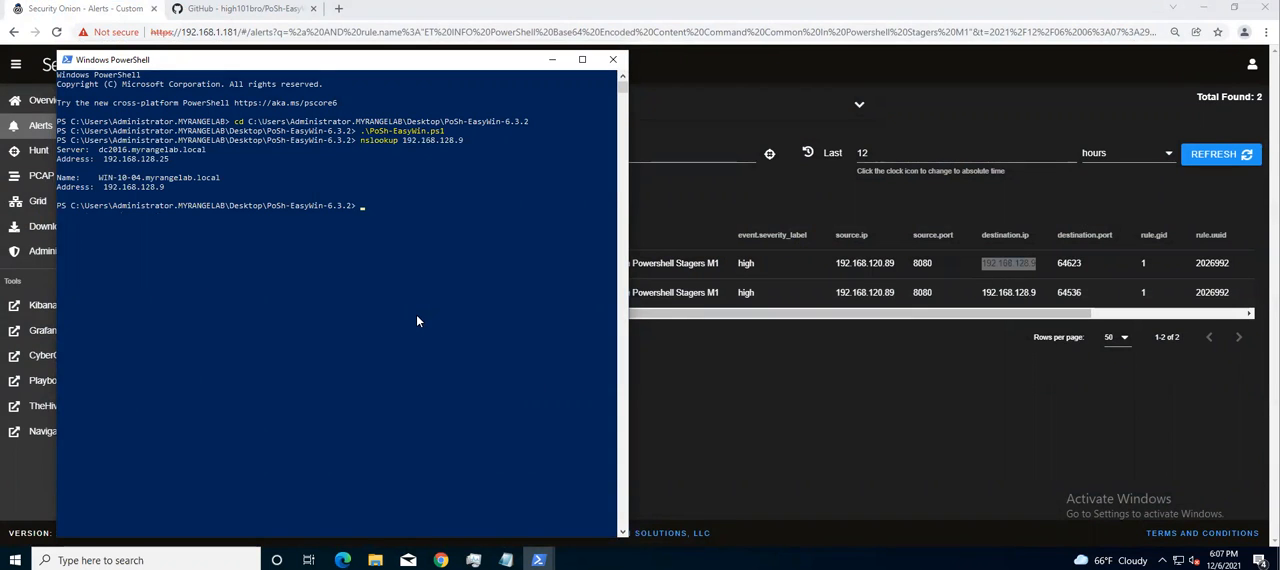
pyautogui.moveTo(96, 177); pyautogui.dragTo(141, 178)
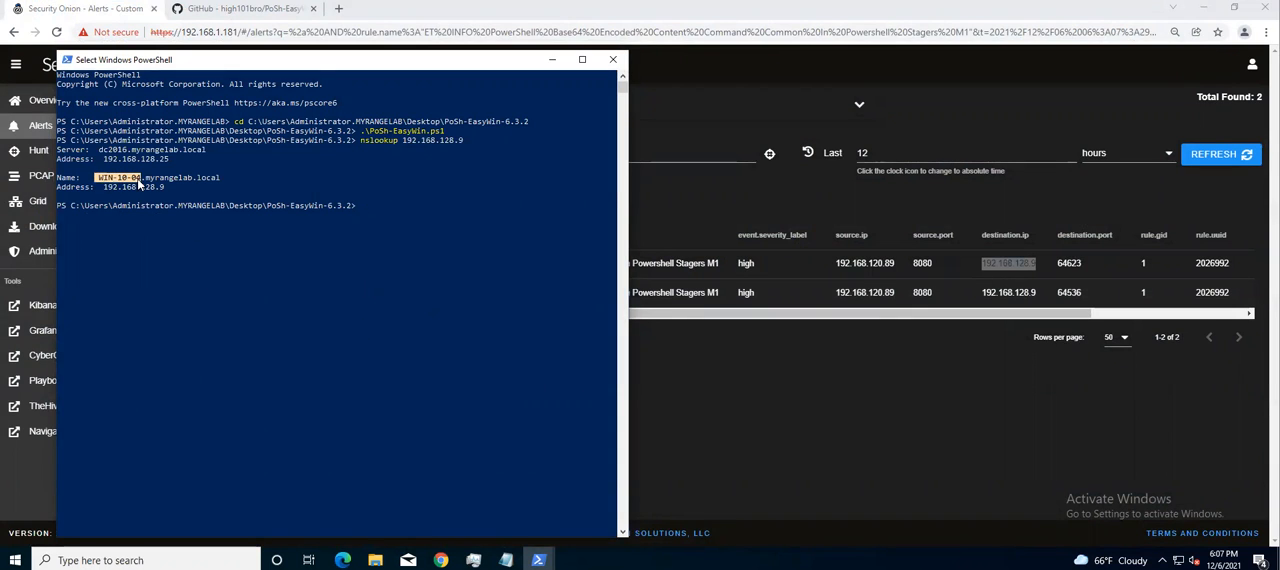
pyautogui.click(552, 59)
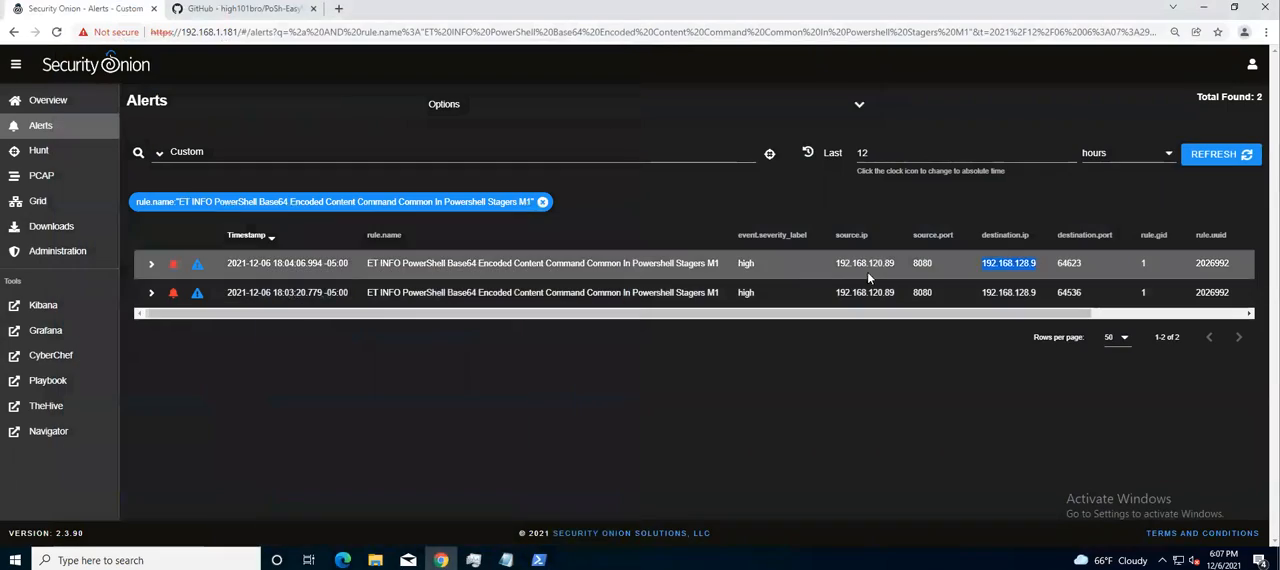
# Expand the newest alert in Security Onion, examine its message and decoded network data, and collapse it again
pyautogui.click(151, 263)
pyautogui.scroll(-5, 429, 374)
pyautogui.scroll(-5, 428, 362)
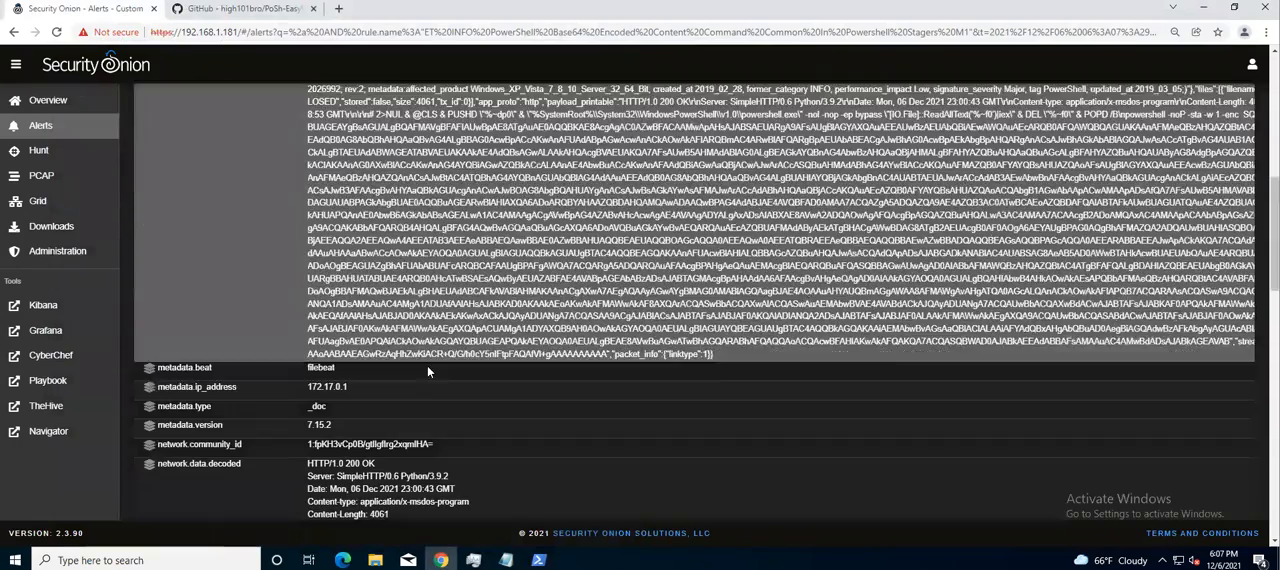
pyautogui.scroll(-2, 428, 362)
pyautogui.scroll(15, 436, 360)
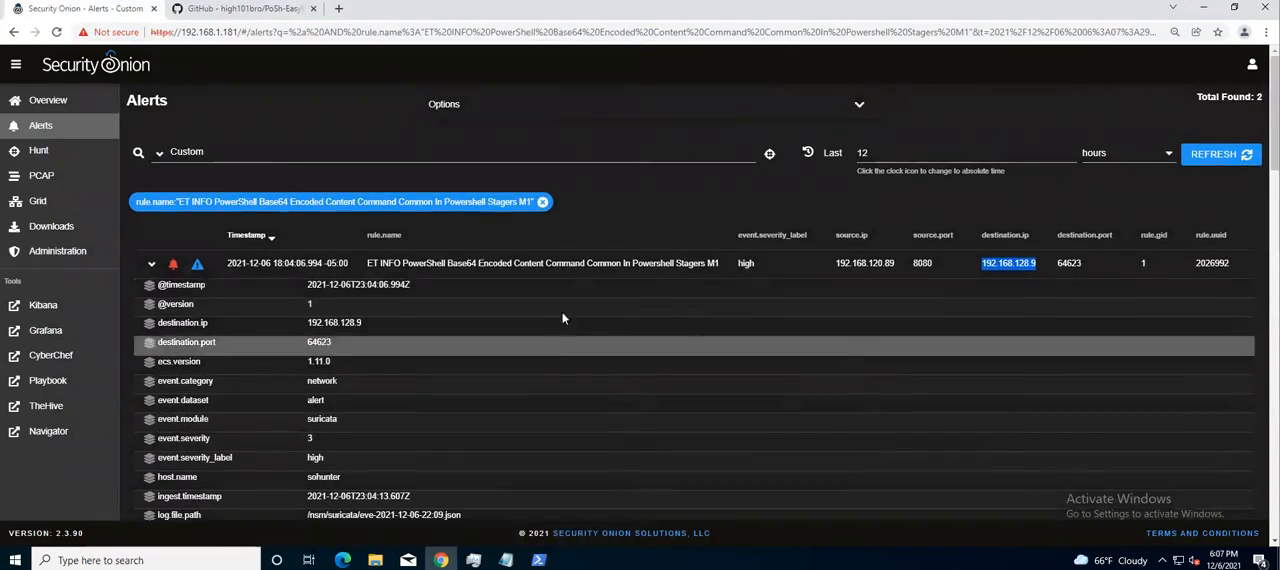
pyautogui.scroll(-13, 519, 340)
pyautogui.scroll(-3, 521, 337)
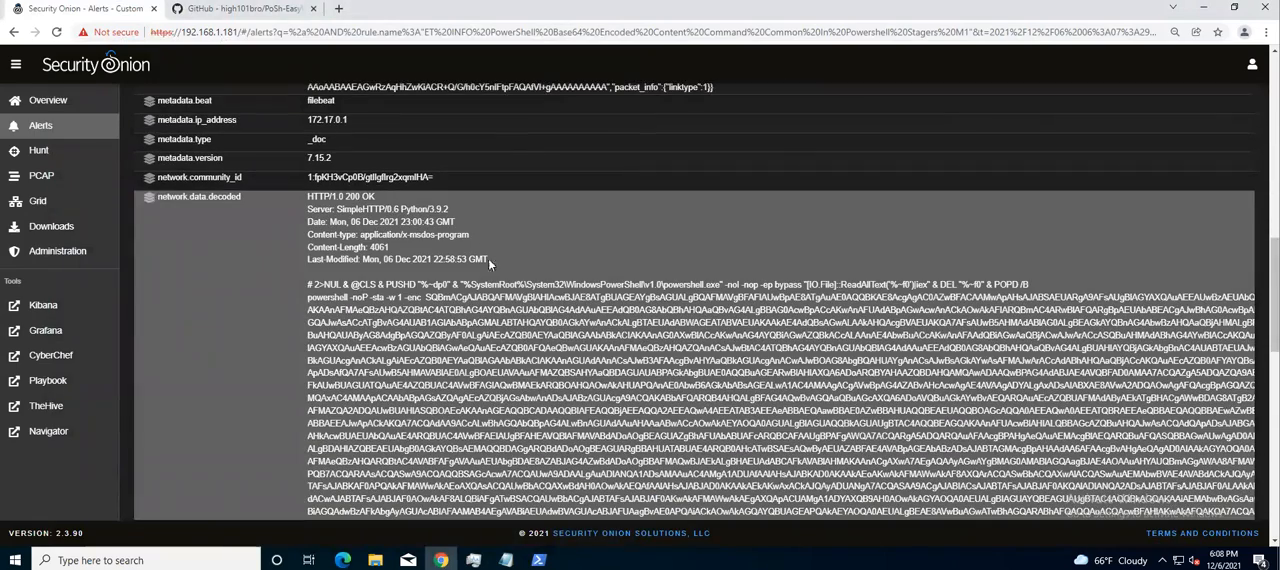
pyautogui.moveTo(488, 258); pyautogui.dragTo(308, 234)
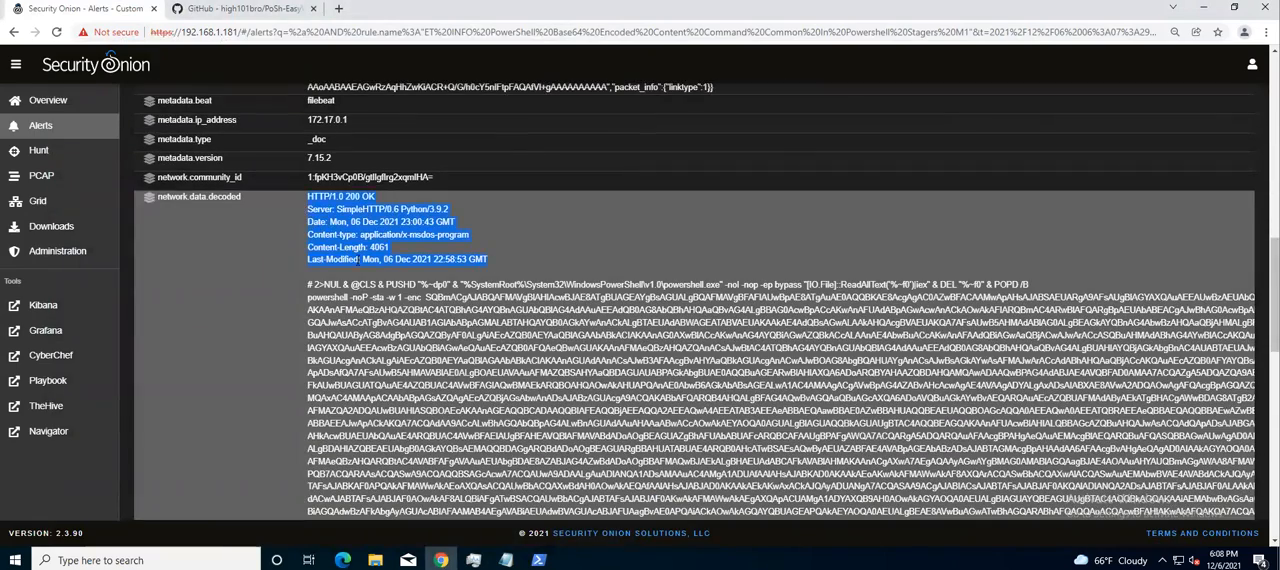
pyautogui.scroll(4, 358, 265)
pyautogui.scroll(-5, 382, 274)
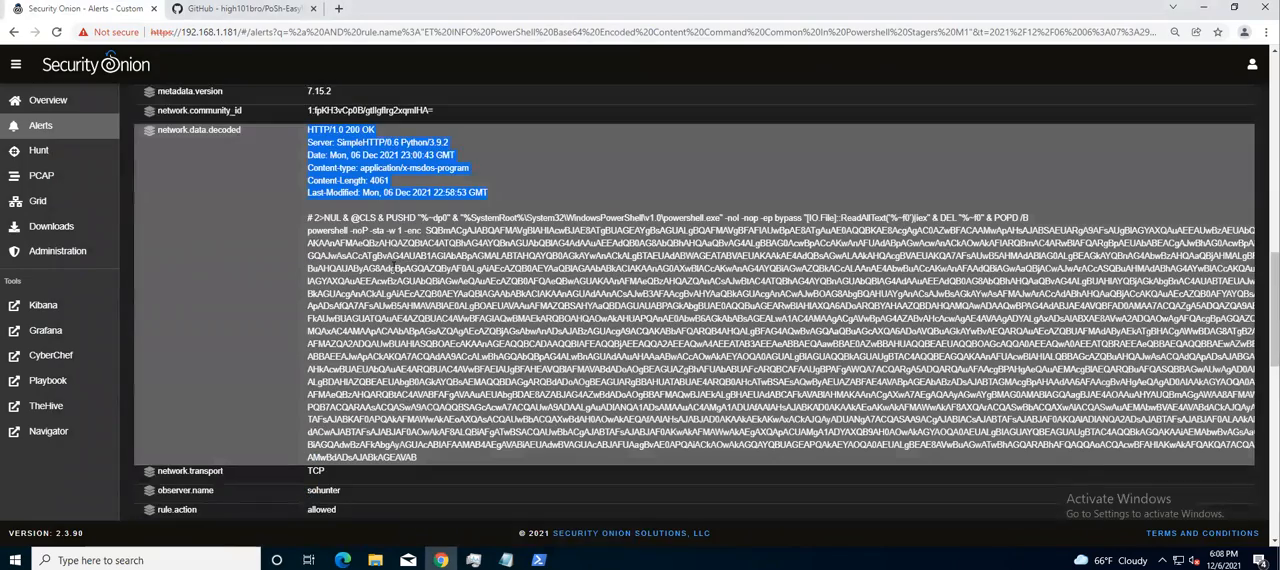
pyautogui.scroll(1, 392, 270)
pyautogui.scroll(2, 441, 292)
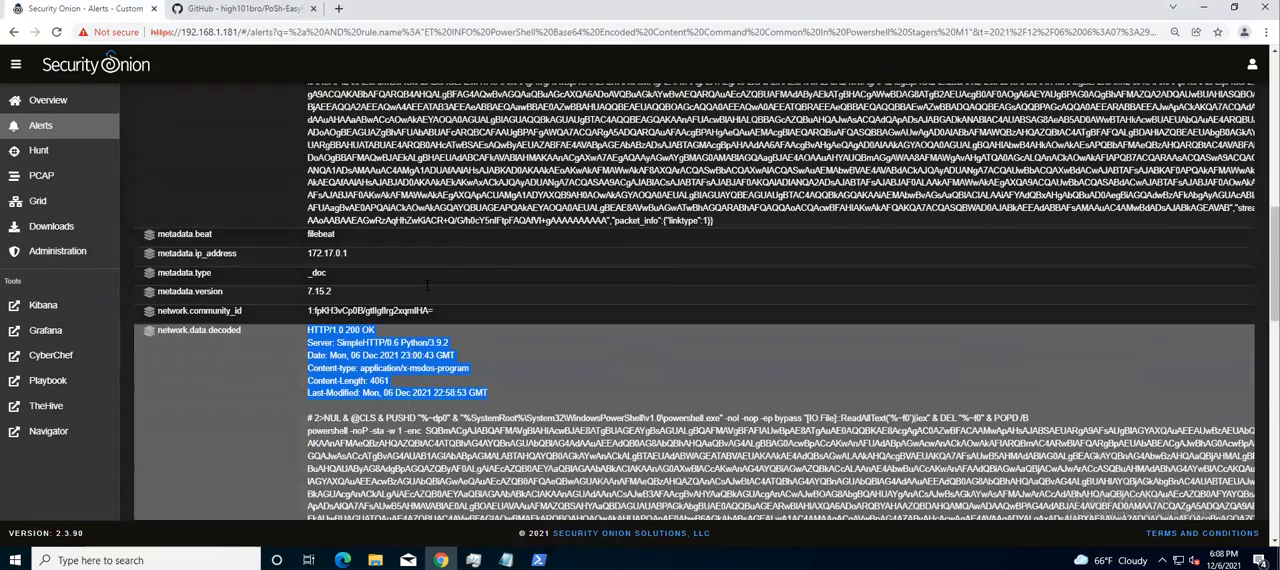
pyautogui.scroll(15, 428, 287)
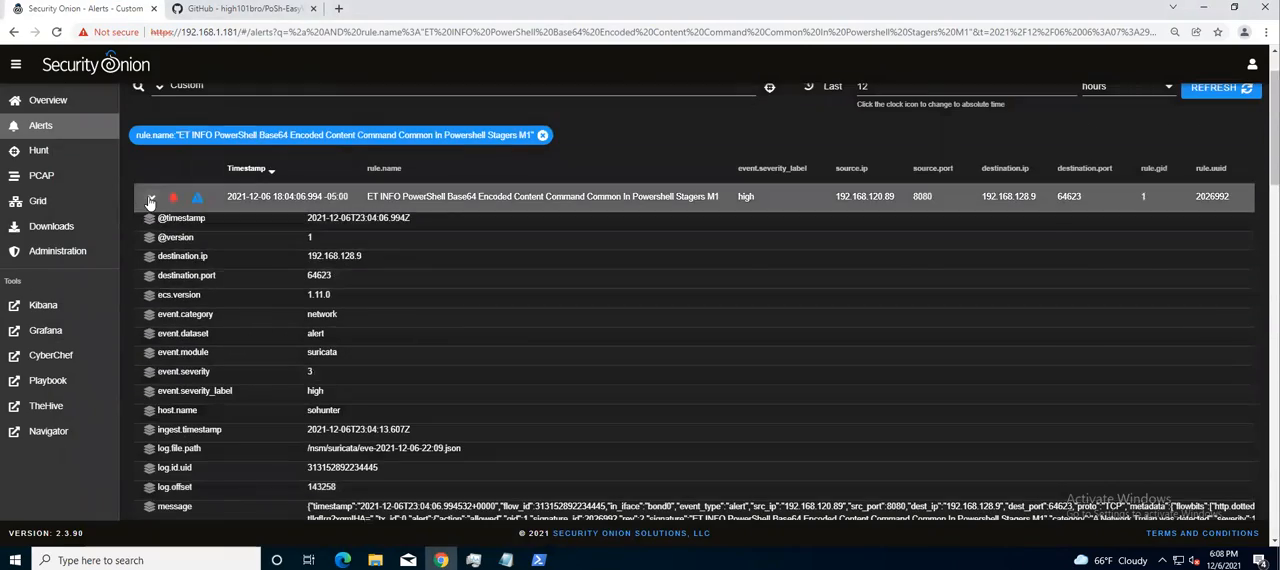
pyautogui.click(745, 197)
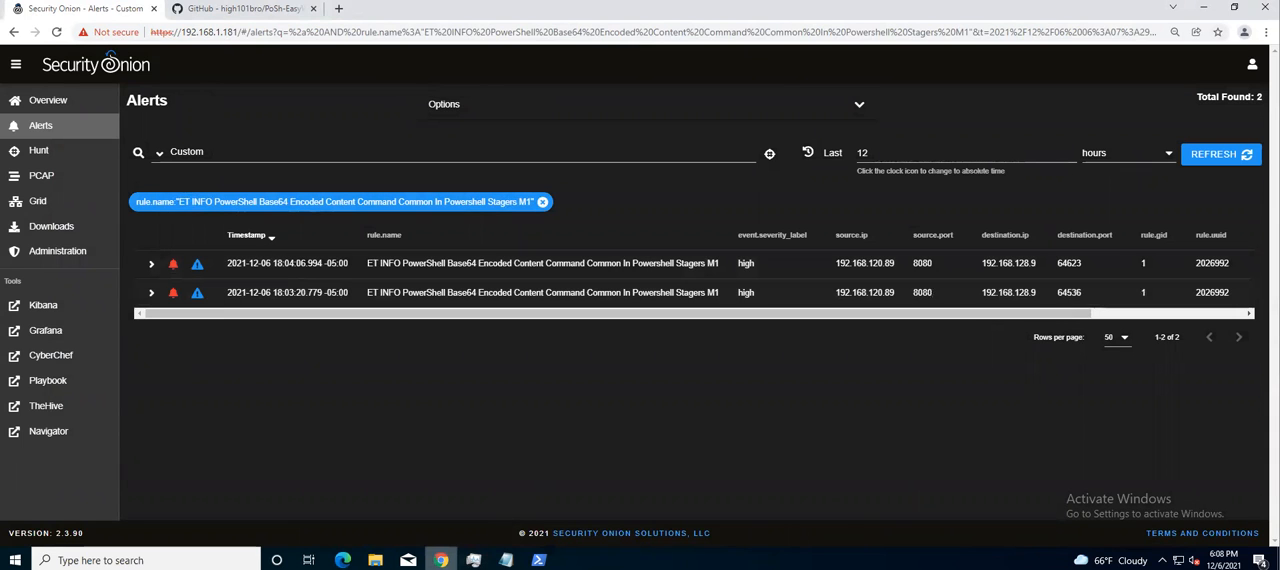
# Switch to PoSh-EasyWin and open the File Search collection options
pyautogui.moveTo(539, 560)
pyautogui.click(566, 520)
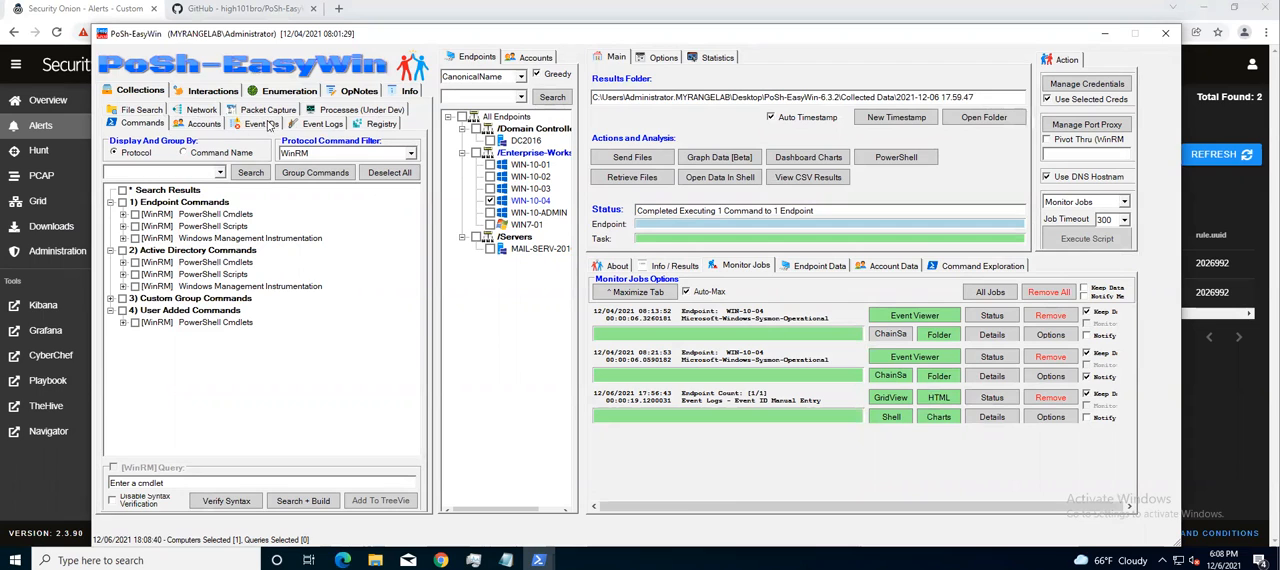
pyautogui.click(148, 108)
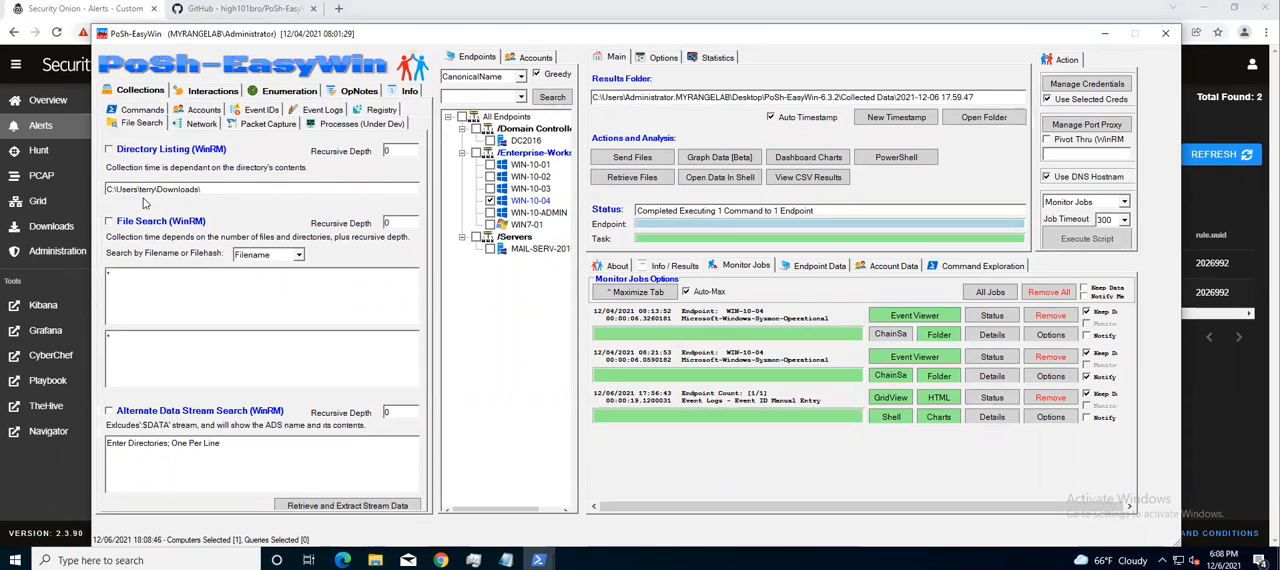
pyautogui.moveTo(157, 189); pyautogui.dragTo(140, 189)
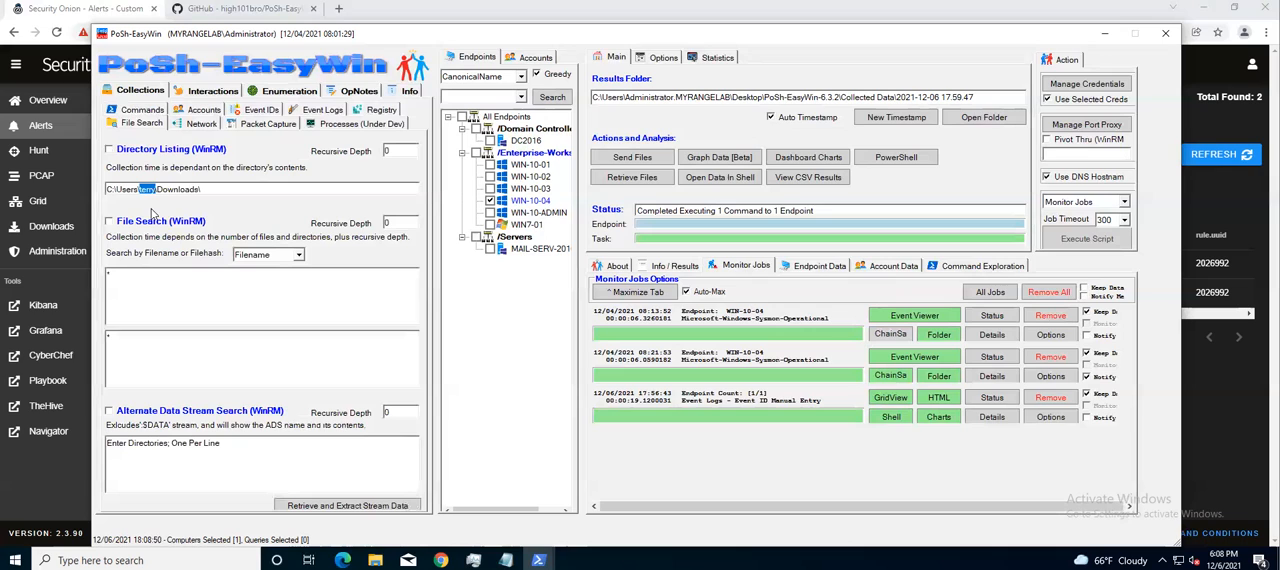
pyautogui.click(250, 189)
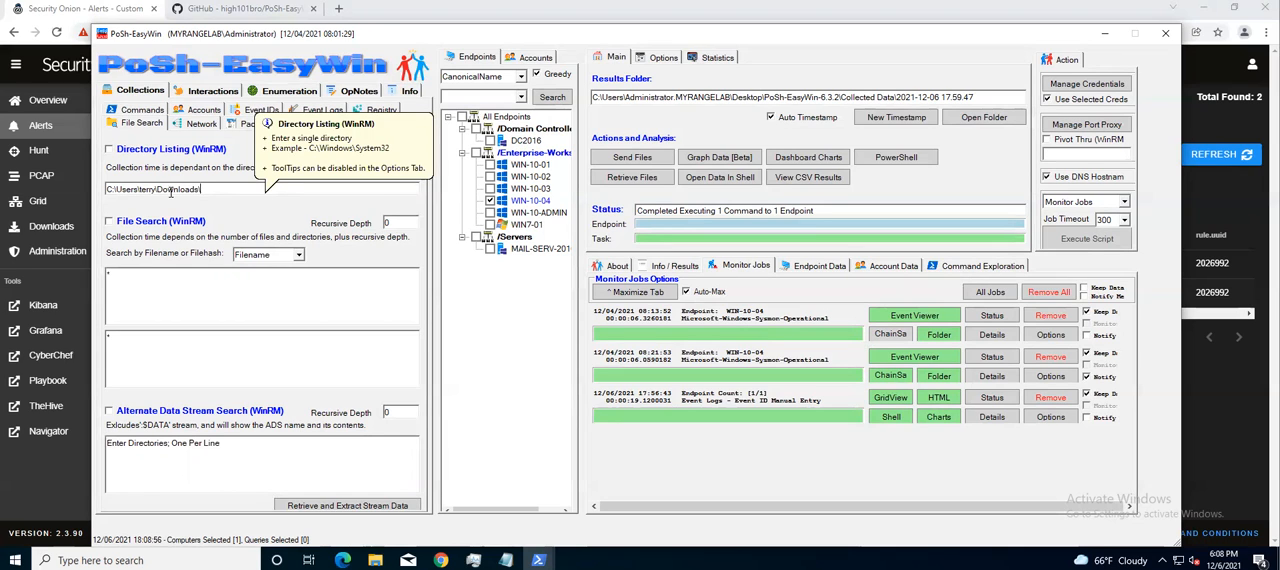
pyautogui.press('BackSpace')
pyautogui.press('BackSpace')
pyautogui.press('BackSpace')
pyautogui.press('BackSpace')
pyautogui.press('BackSpace')
pyautogui.press('BackSpace')
pyautogui.write('*')
pyautogui.press('BackSpace')
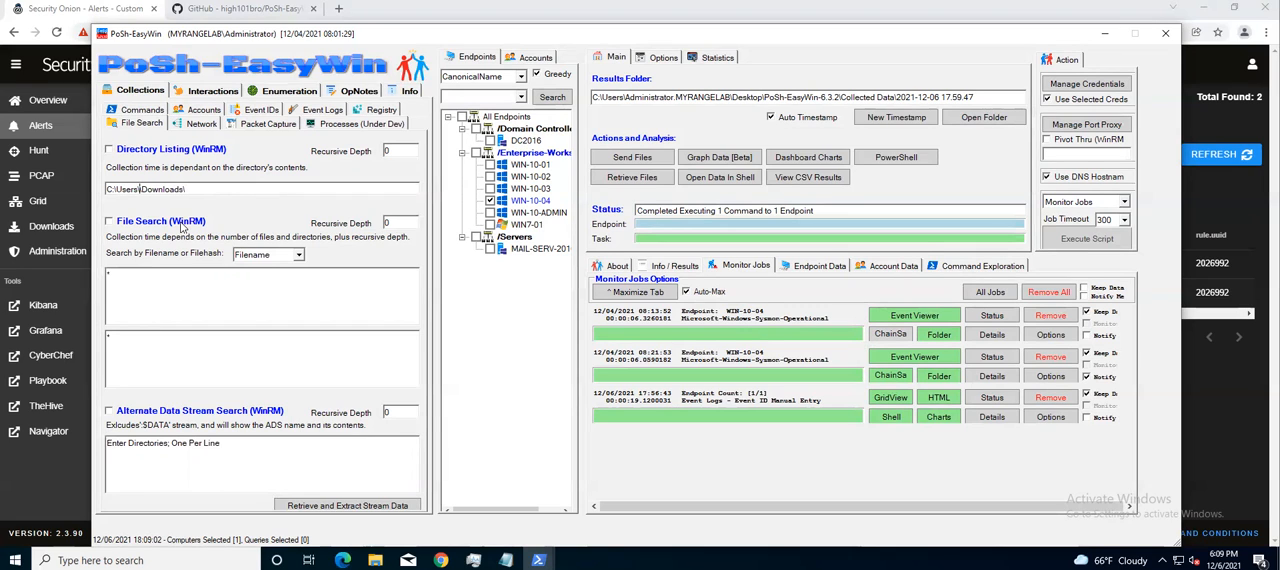
pyautogui.write('terry')
# Run the Directory Listing and File Search collections on WIN-10-04, and remove the File Search job from the monitored jobs
pyautogui.click(109, 149)
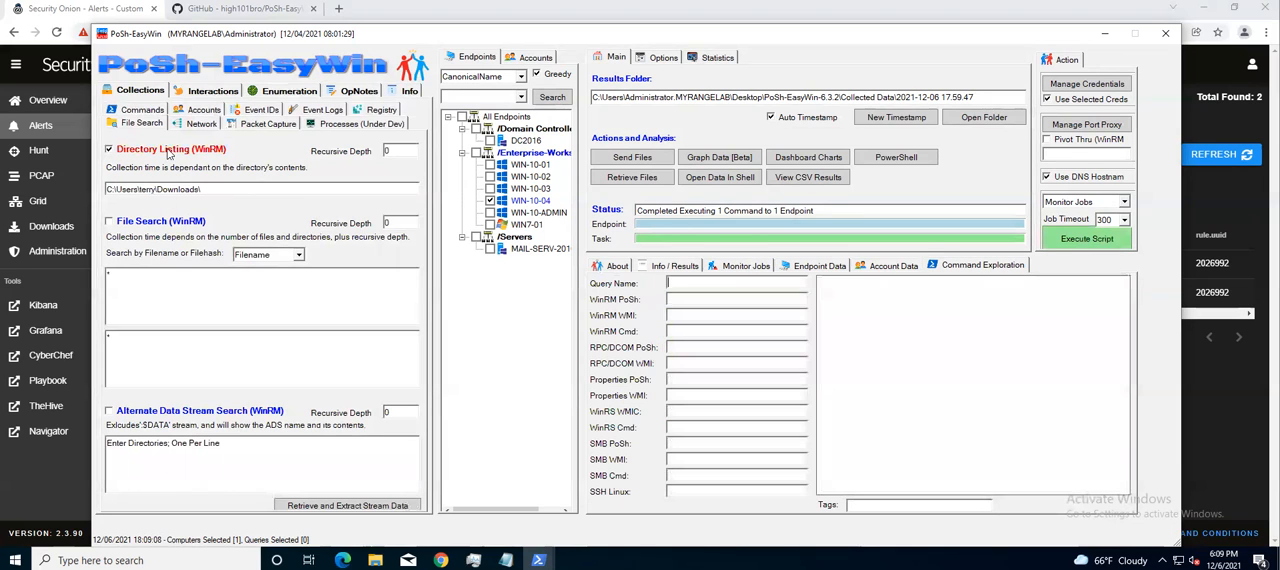
pyautogui.click(110, 221)
pyautogui.click(1091, 241)
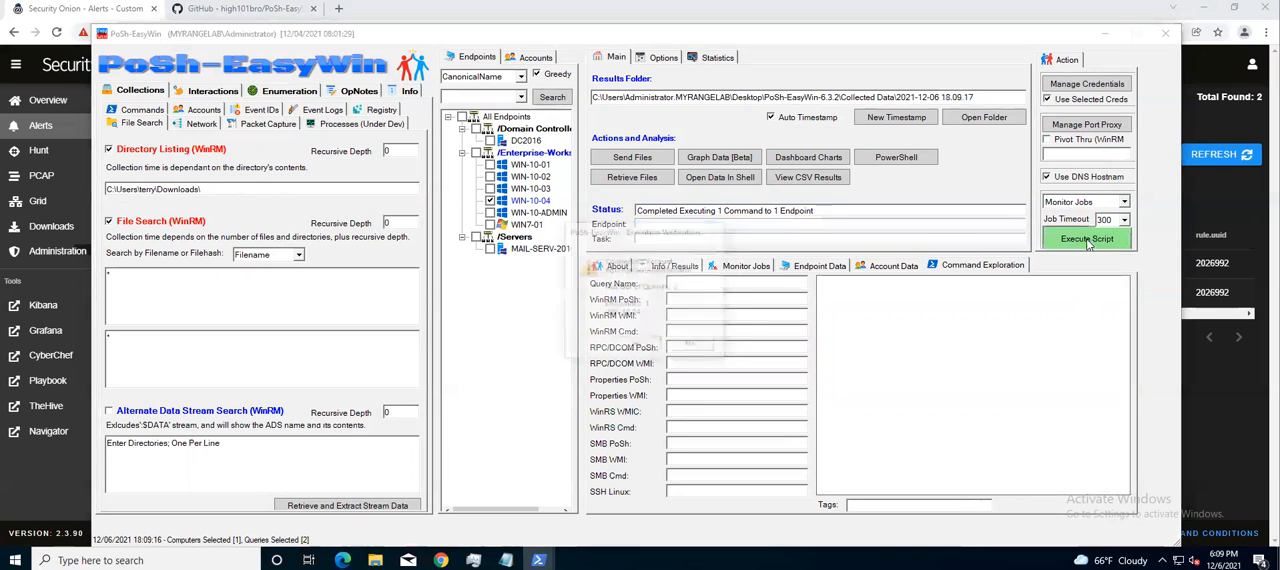
pyautogui.click(635, 345)
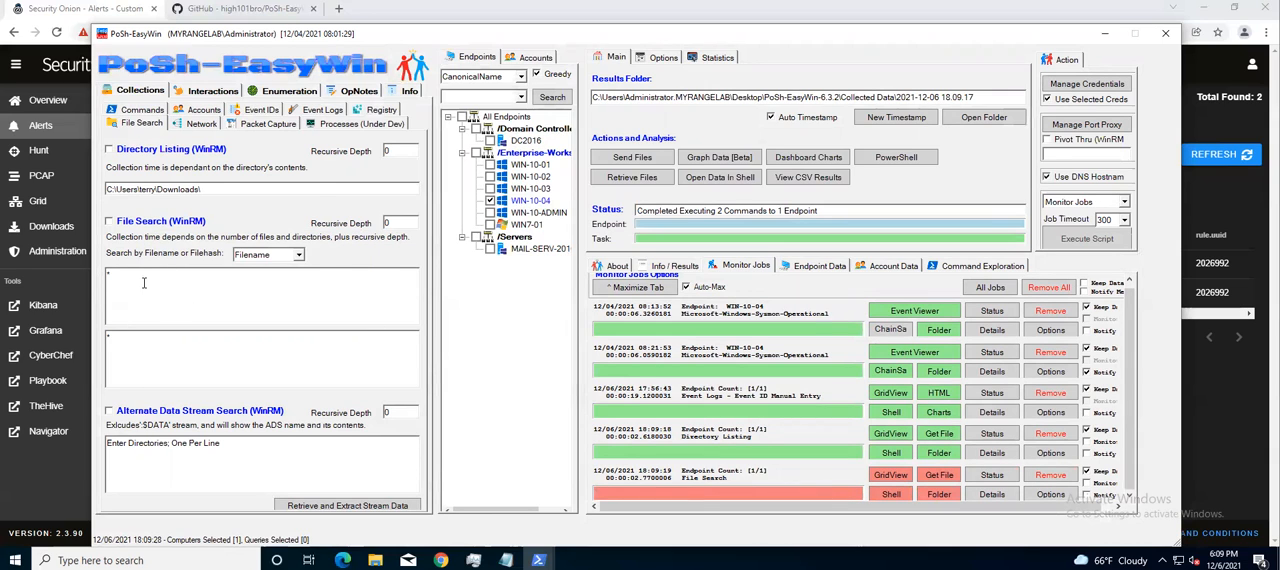
pyautogui.click(1049, 474)
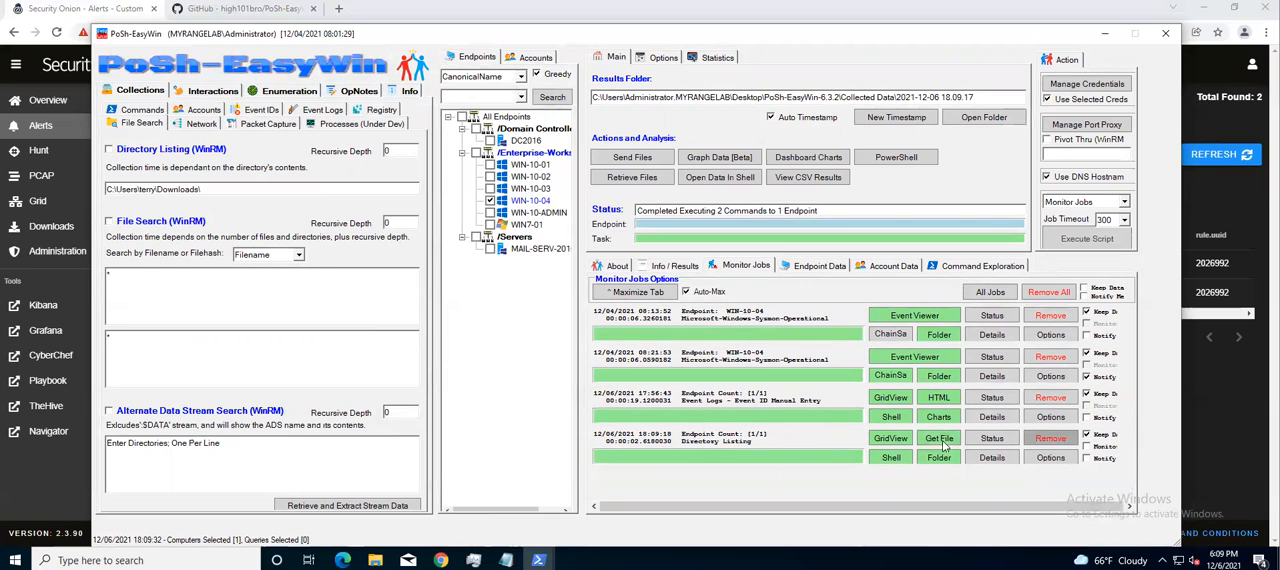
# Review the Directory Listing results in a grid, checking the files' names, paths and attributes, and close the grid
pyautogui.click(885, 441)
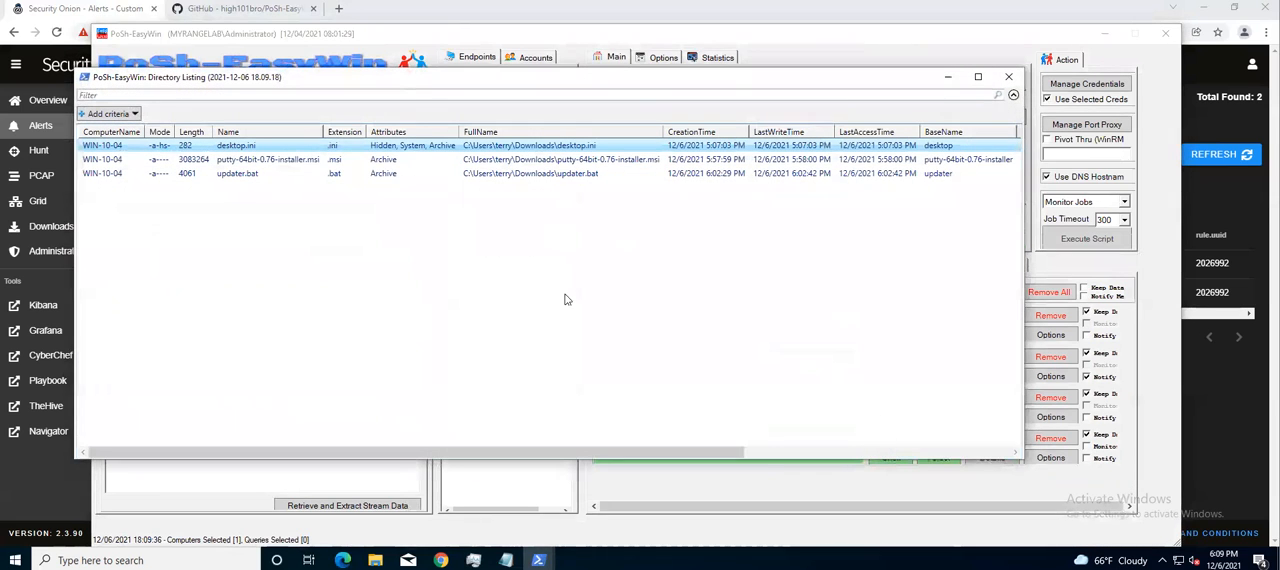
pyautogui.click(251, 176)
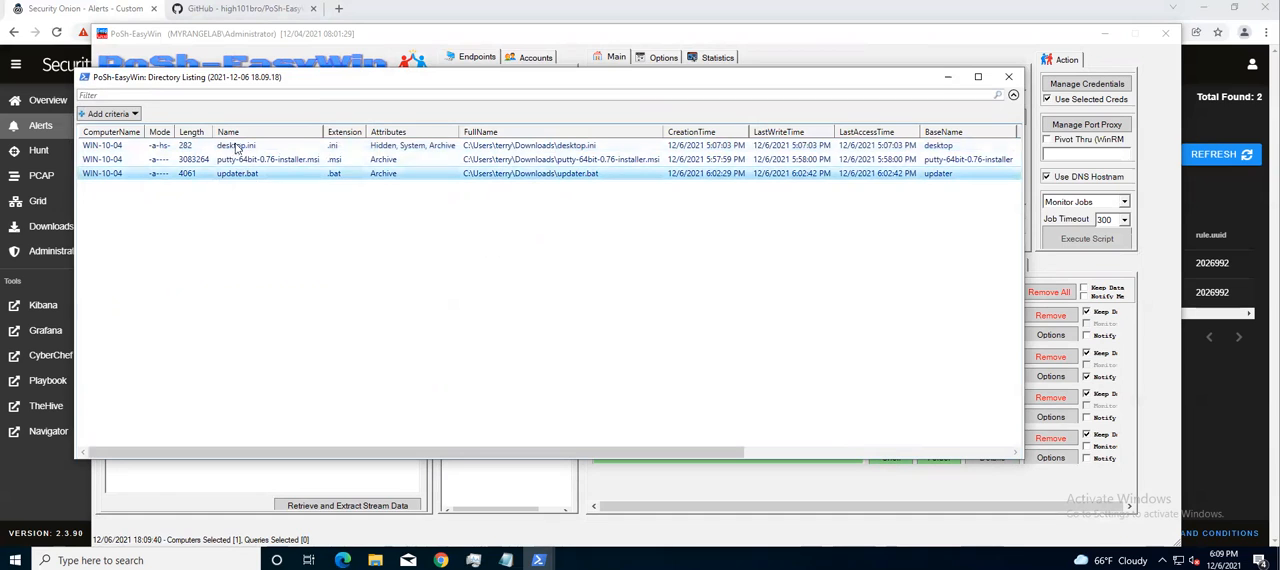
pyautogui.click(237, 162)
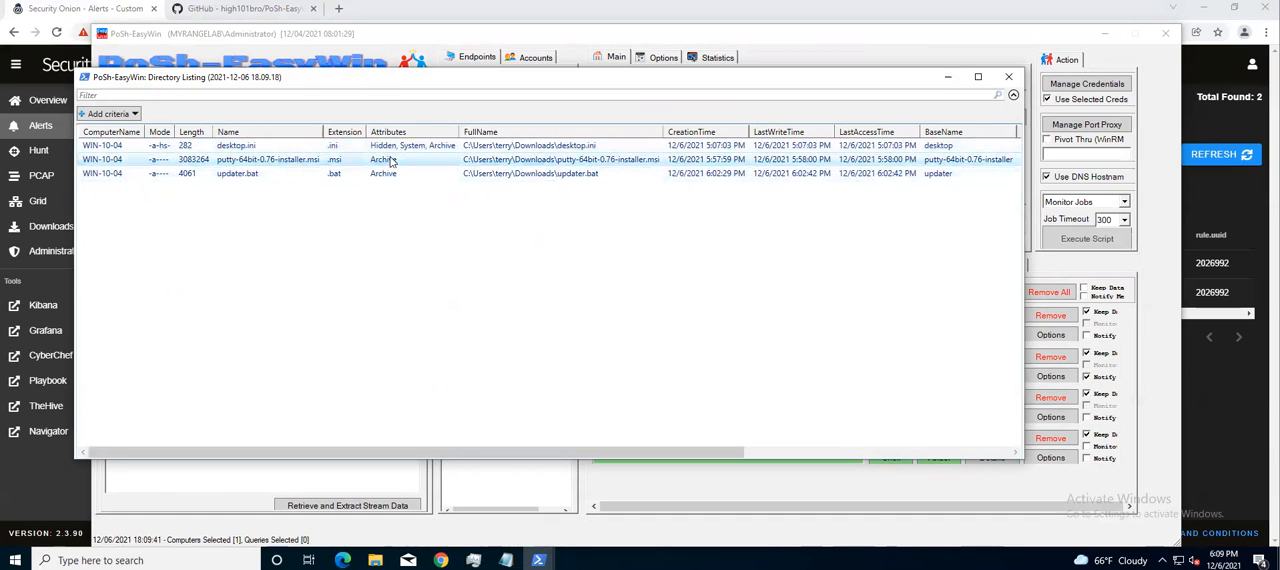
pyautogui.click(495, 175)
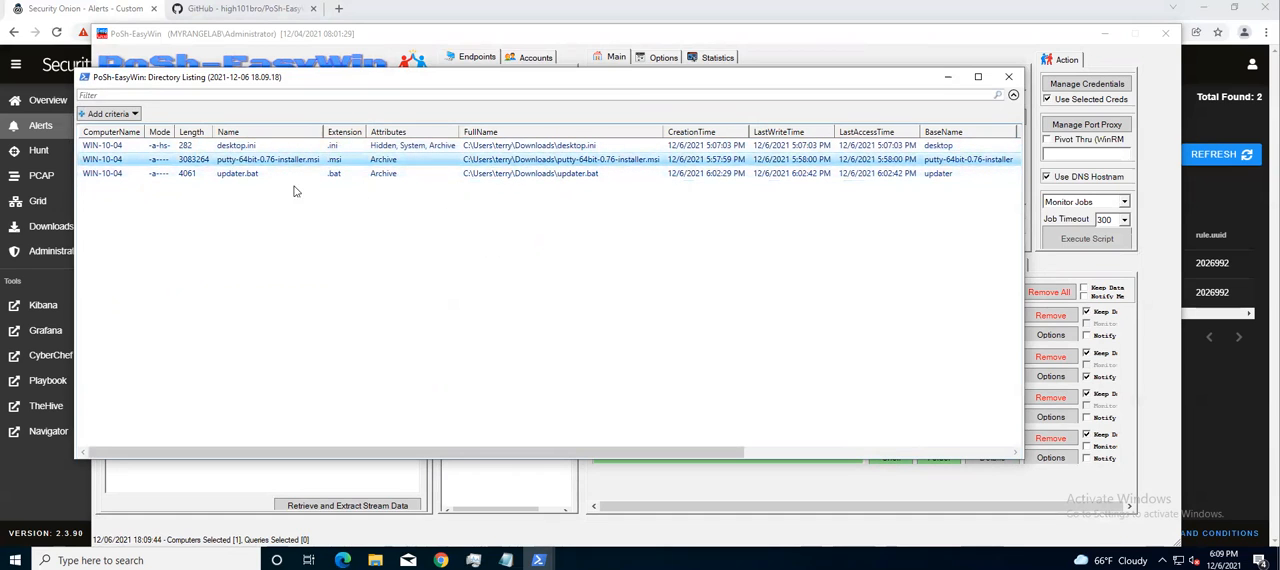
pyautogui.moveTo(730, 448); pyautogui.dragTo(1059, 445)
pyautogui.moveTo(975, 445); pyautogui.dragTo(606, 434)
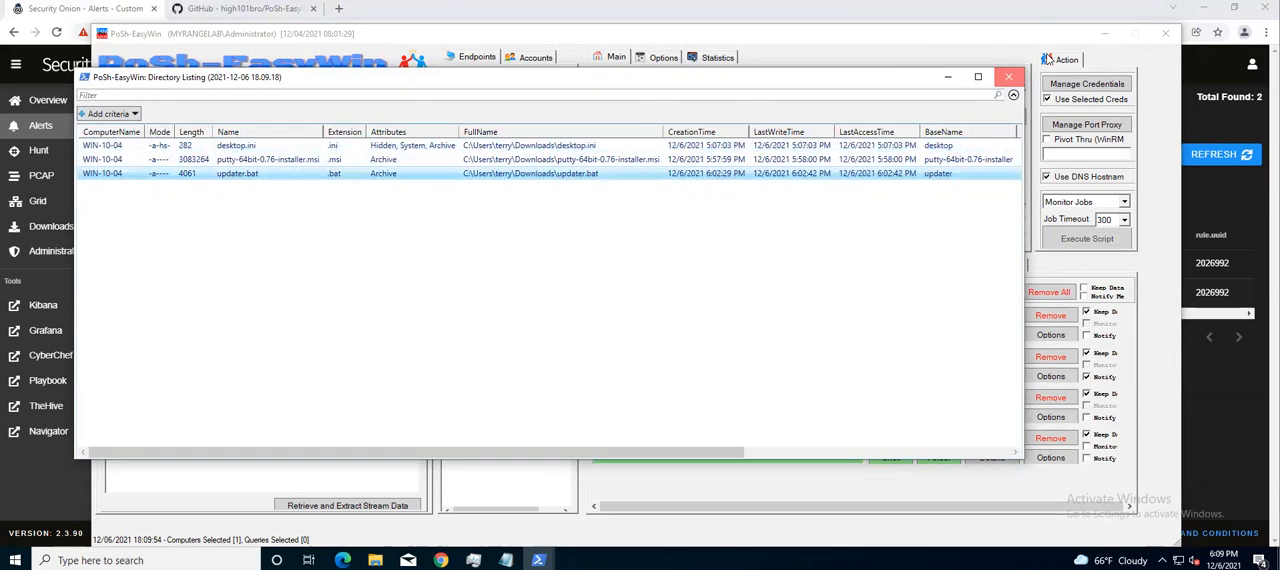
pyautogui.click(1009, 77)
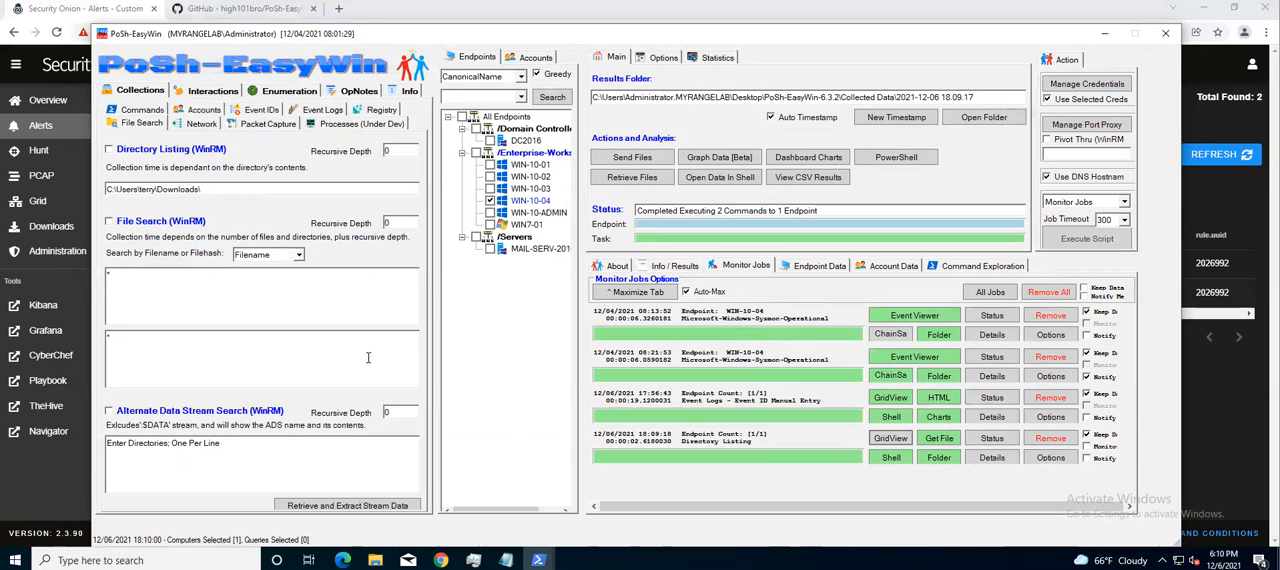
# Retrieve updater.bat from WIN-10-04 through the Directory Listing job's file selection, accepting the compressed download
pyautogui.click(938, 440)
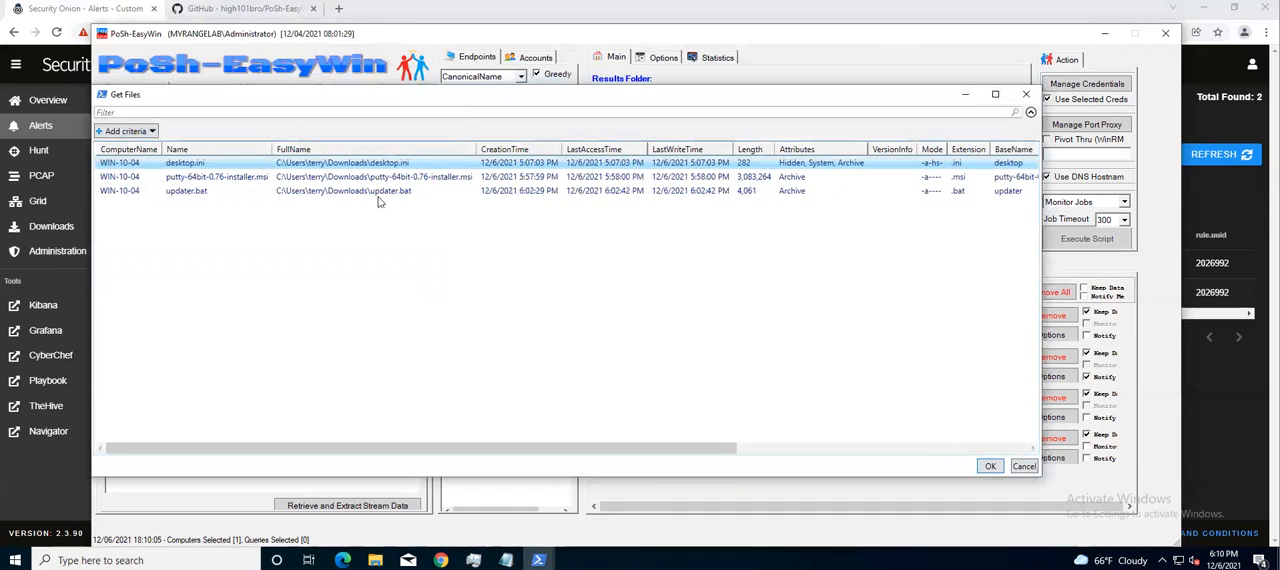
pyautogui.click(360, 192)
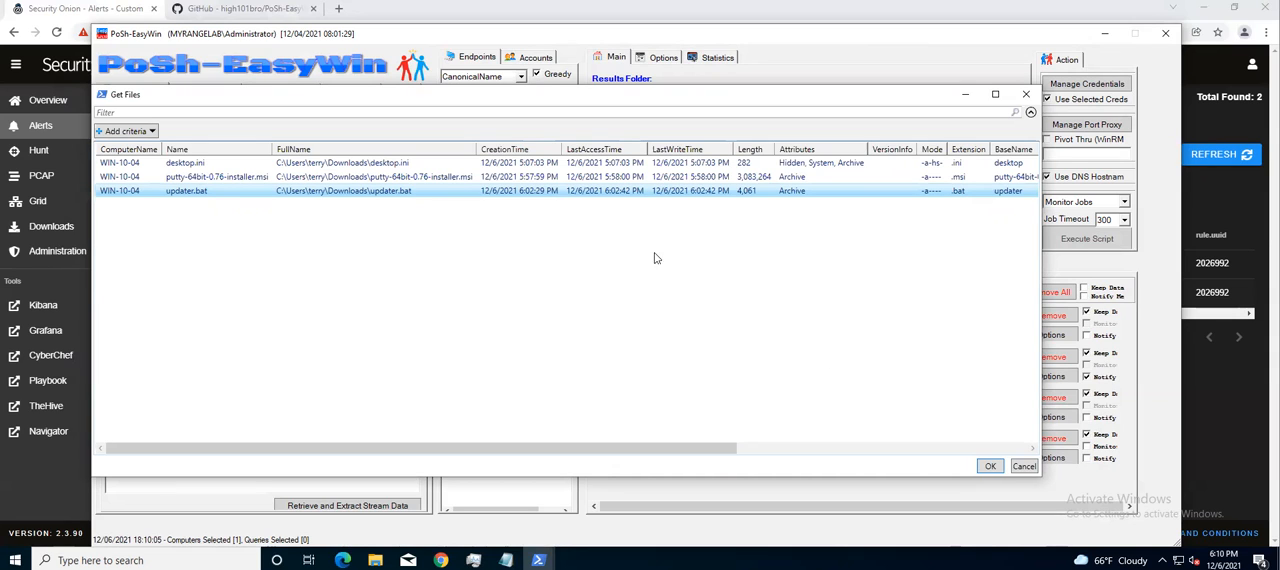
pyautogui.click(990, 467)
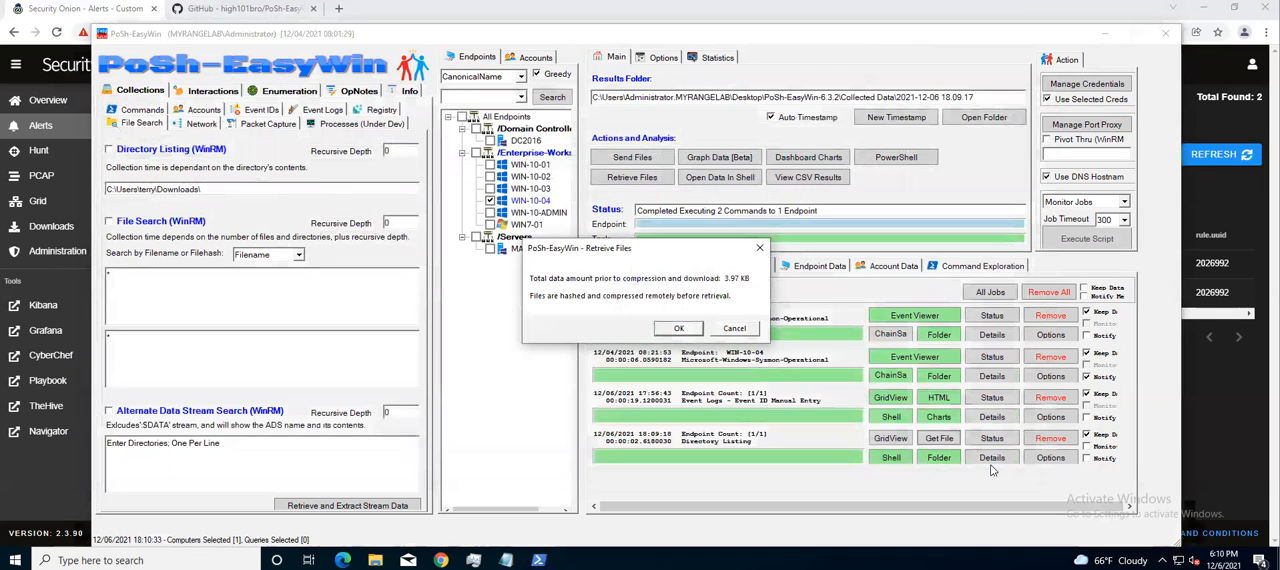
pyautogui.click(678, 330)
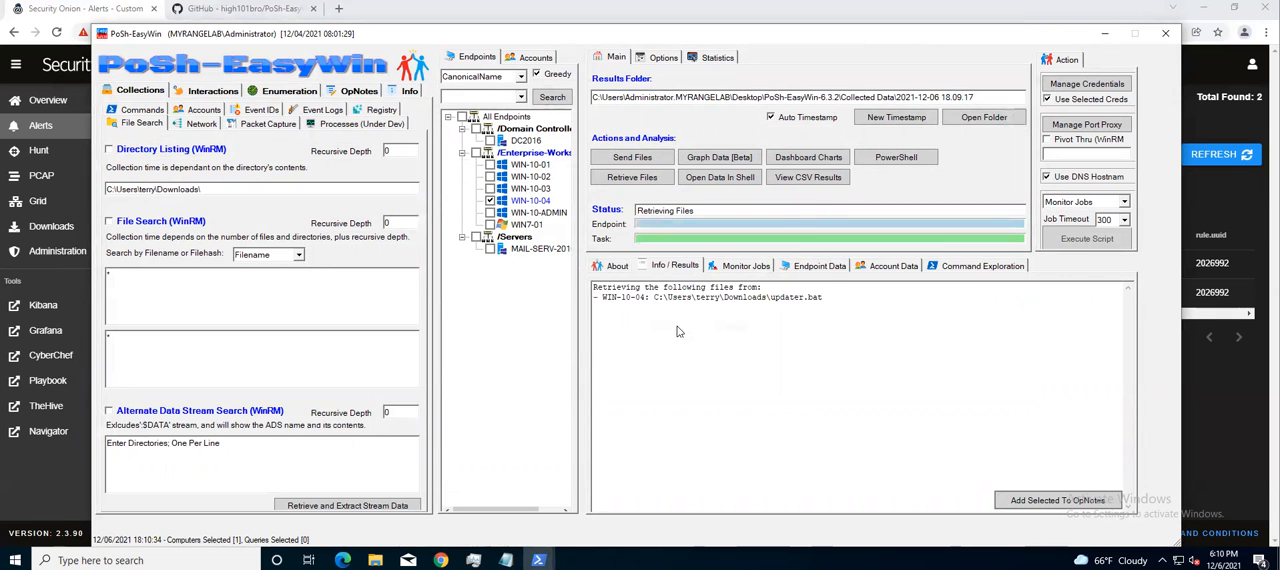
# Add the retrieval results for updater.bat on WIN-10-04 to the operator notes
pyautogui.click(951, 345)
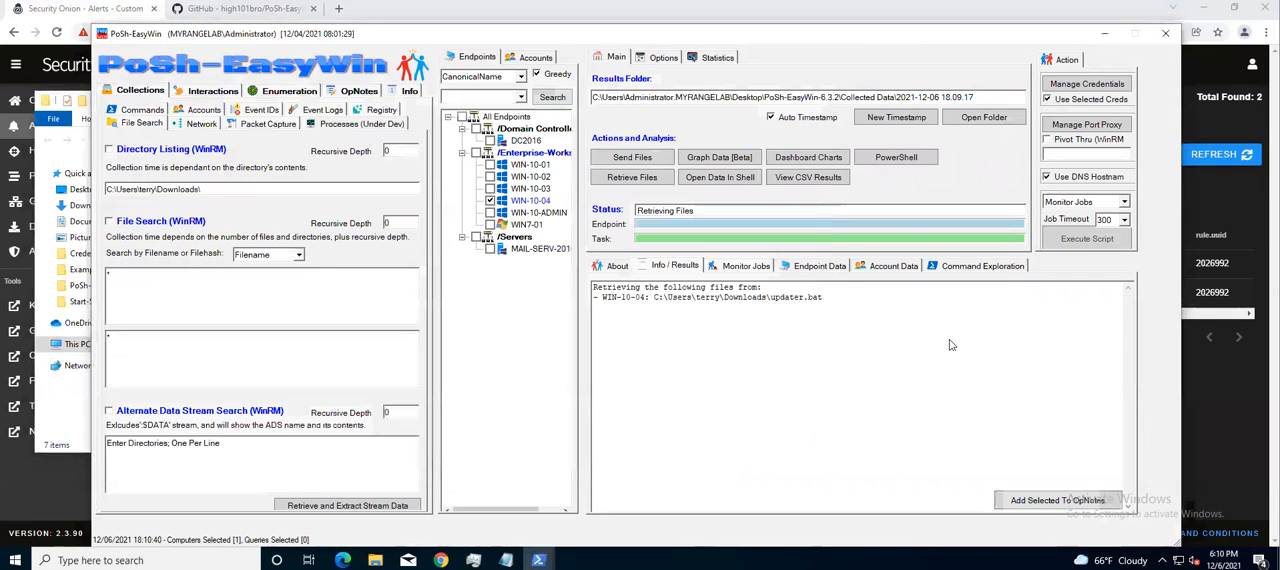
pyautogui.click(817, 299)
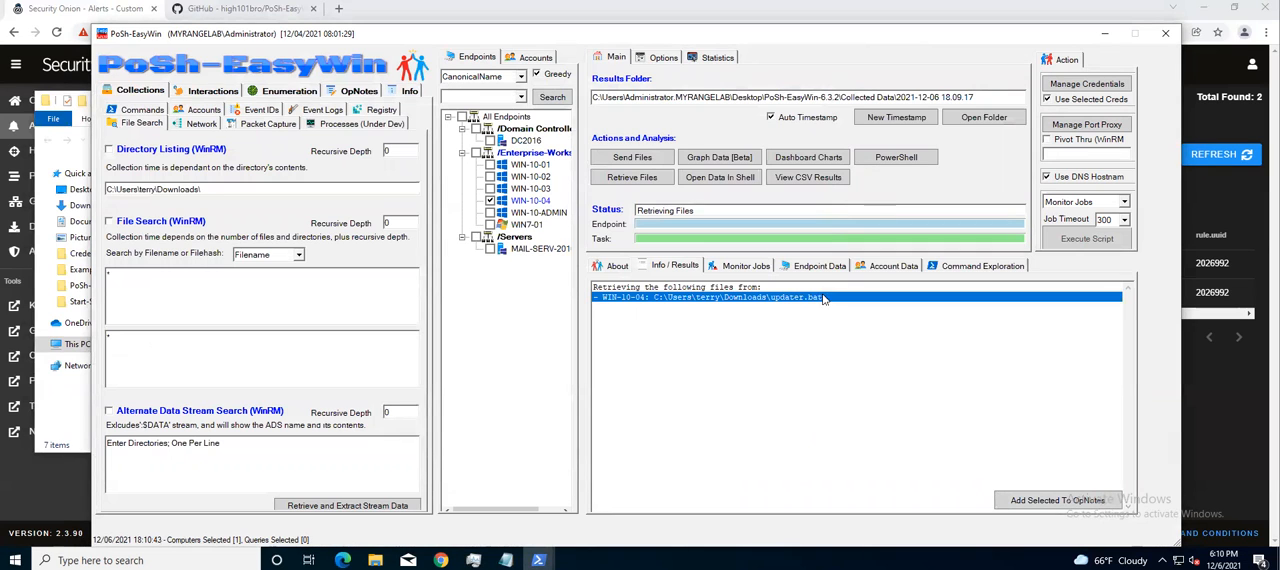
pyautogui.click(1076, 502)
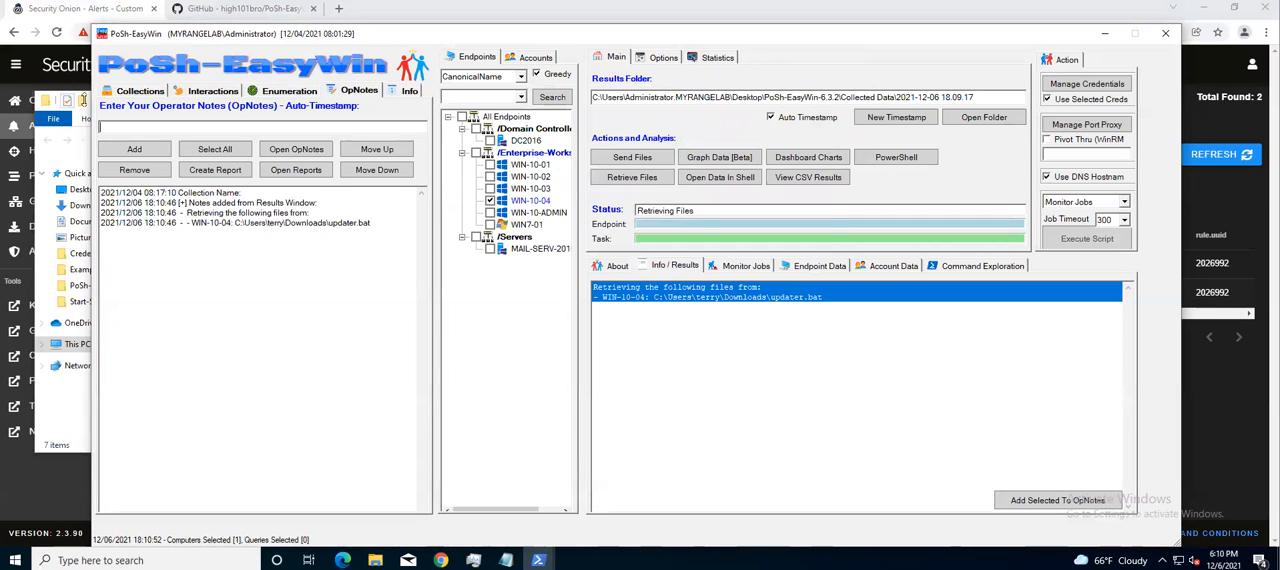
# Switch to the 2021-12-06 18.09.17 results folder in File Explorer and open the updater archive inside Retrieved Files - WIN-10-04
pyautogui.click(375, 560)
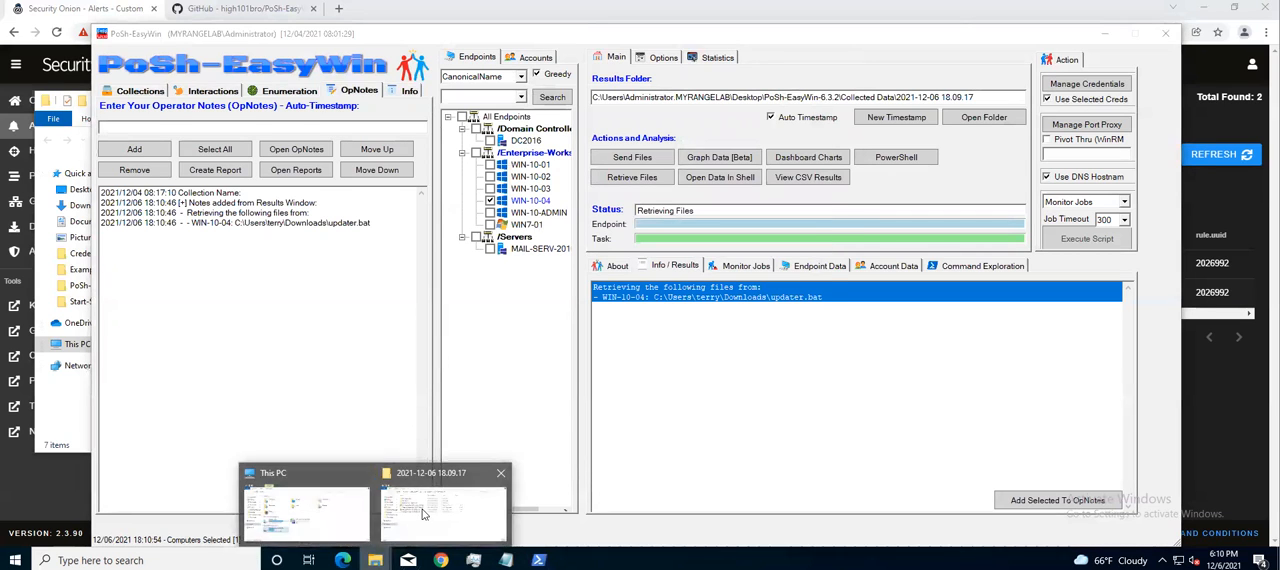
pyautogui.click(440, 510)
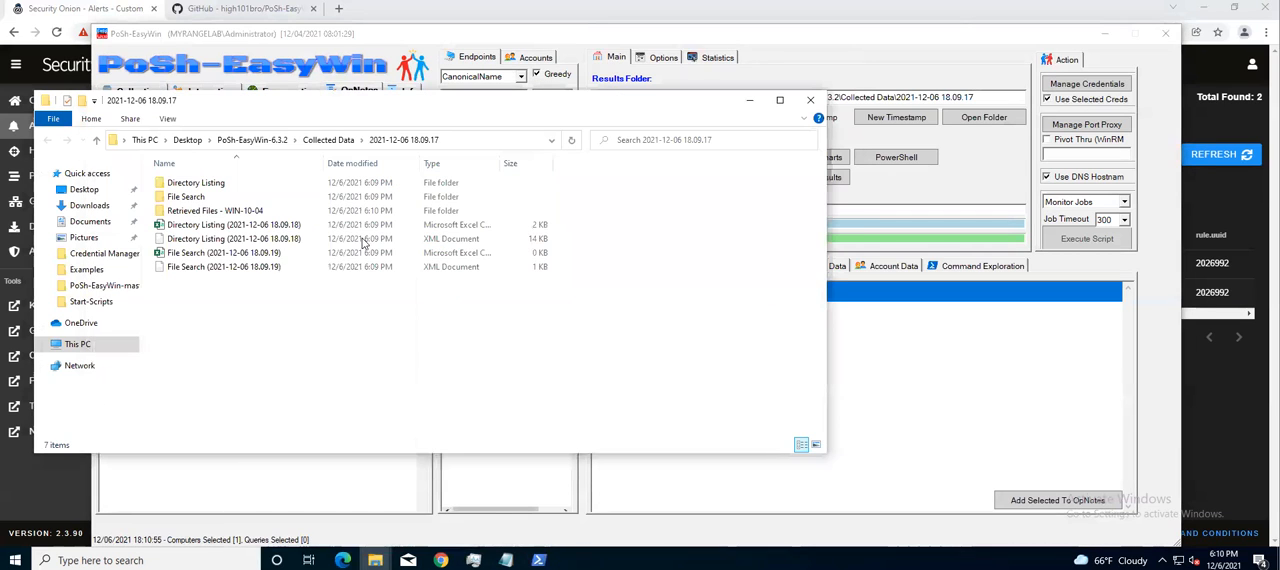
pyautogui.doubleClick(224, 210)
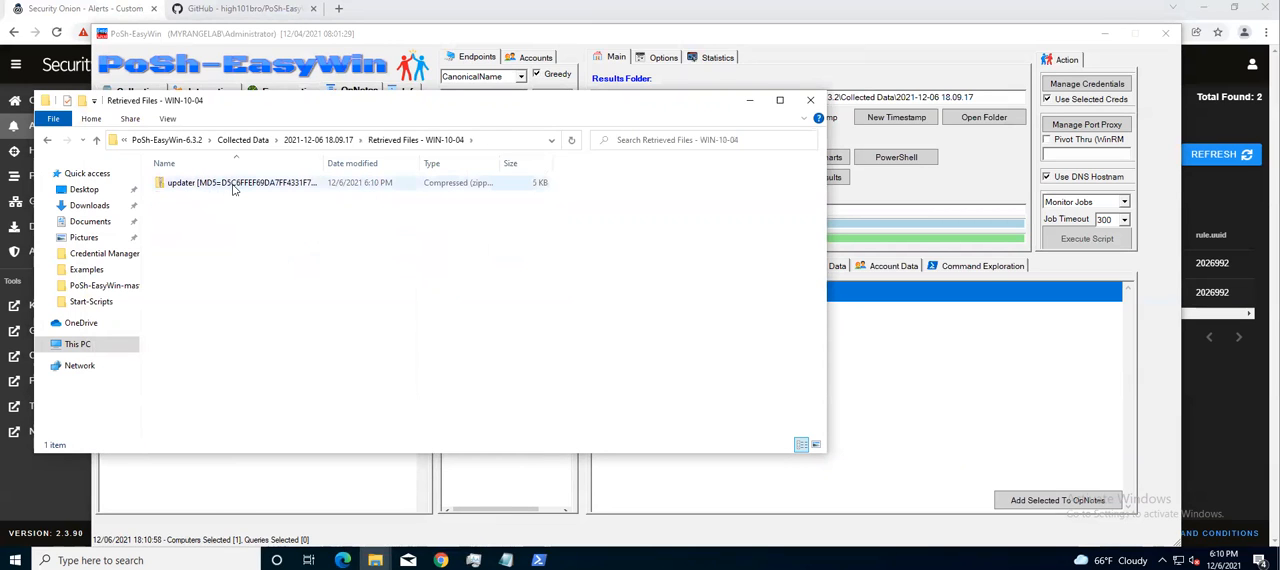
pyautogui.doubleClick(226, 187)
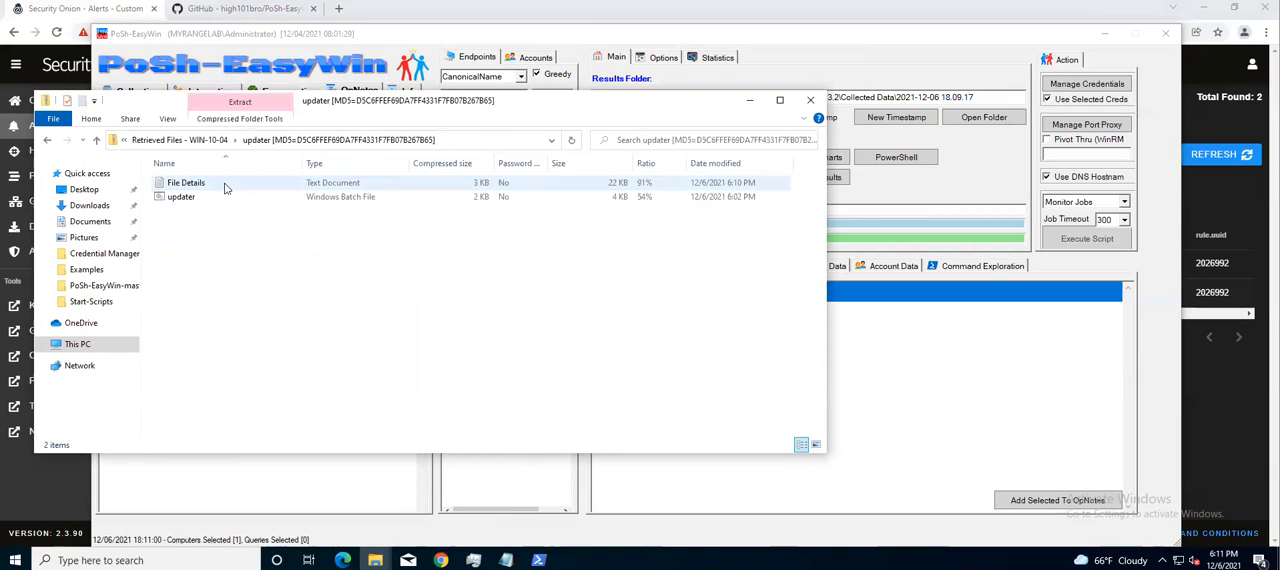
# Open the File Details document in the updater archive, review the file's properties and hashes, and close it
pyautogui.click(214, 188)
pyautogui.doubleClick(214, 190)
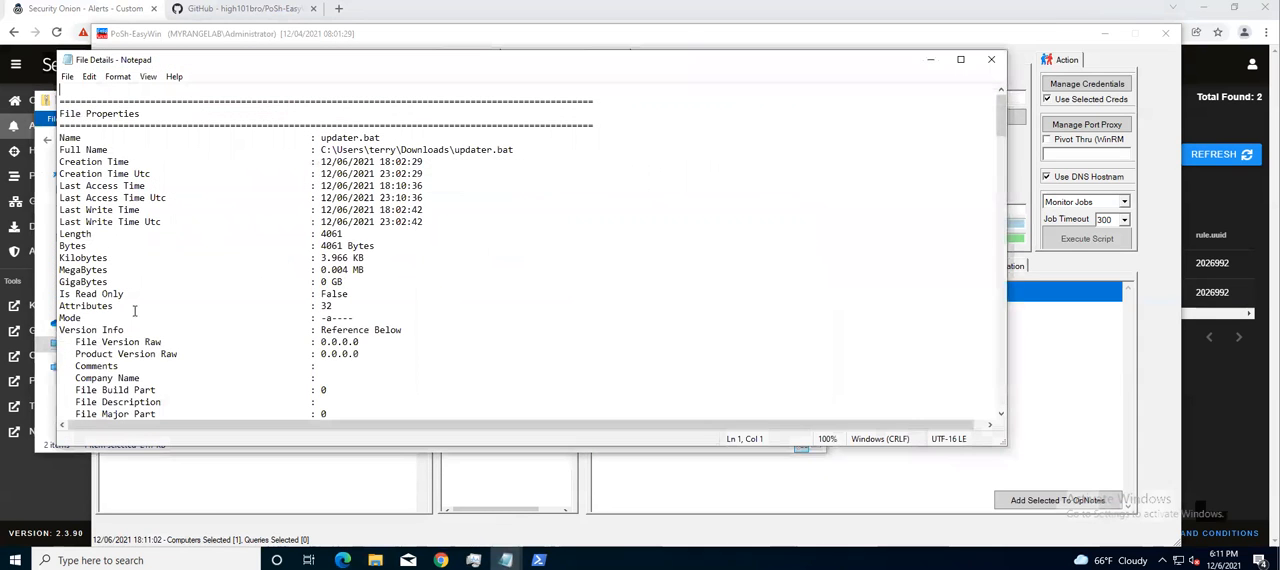
pyautogui.scroll(-7, 410, 245)
pyautogui.scroll(-7, 410, 245)
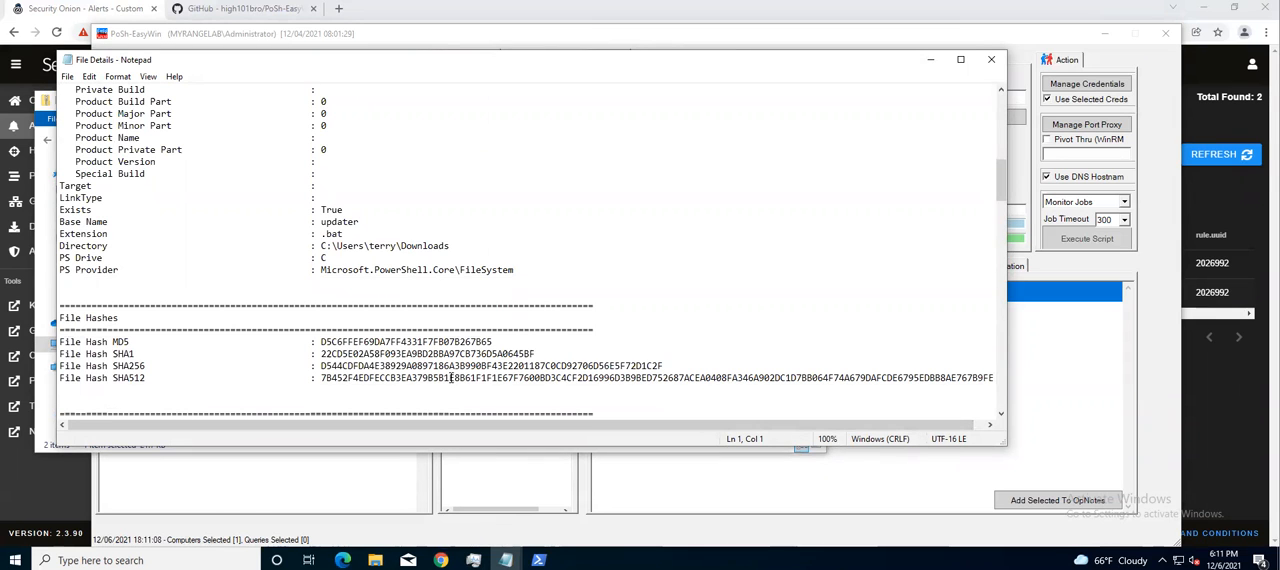
pyautogui.click(991, 59)
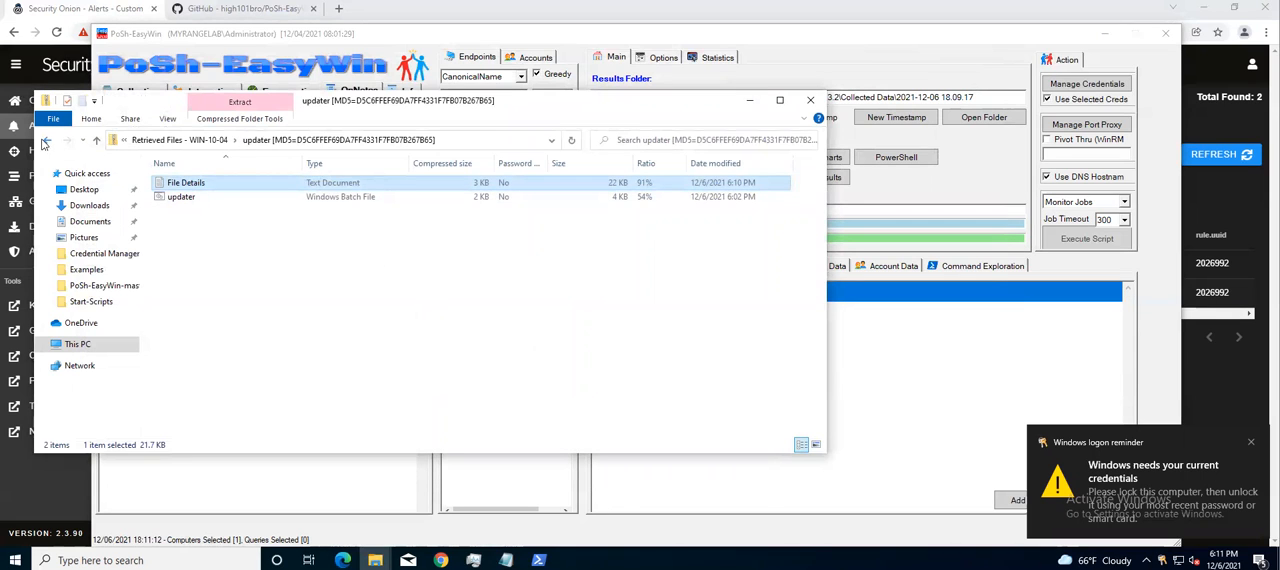
# Scan the updater archive with Microsoft Defender, review the action options for the detected threat, and close Windows Security without taking action
pyautogui.click(45, 140)
pyautogui.rightClick(178, 184)
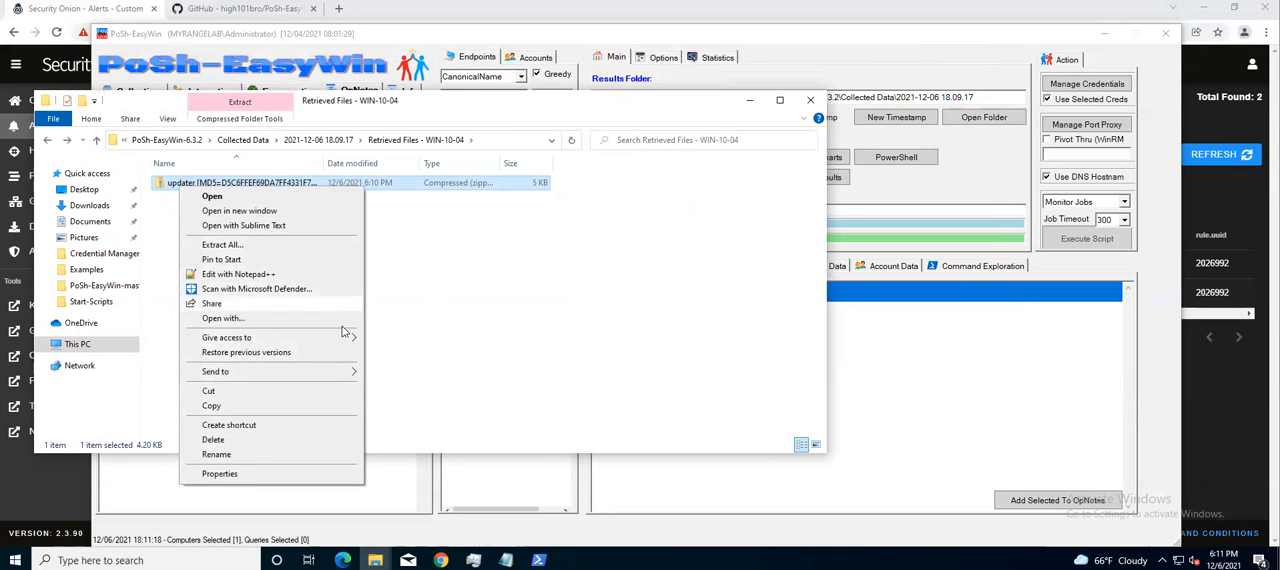
pyautogui.click(322, 288)
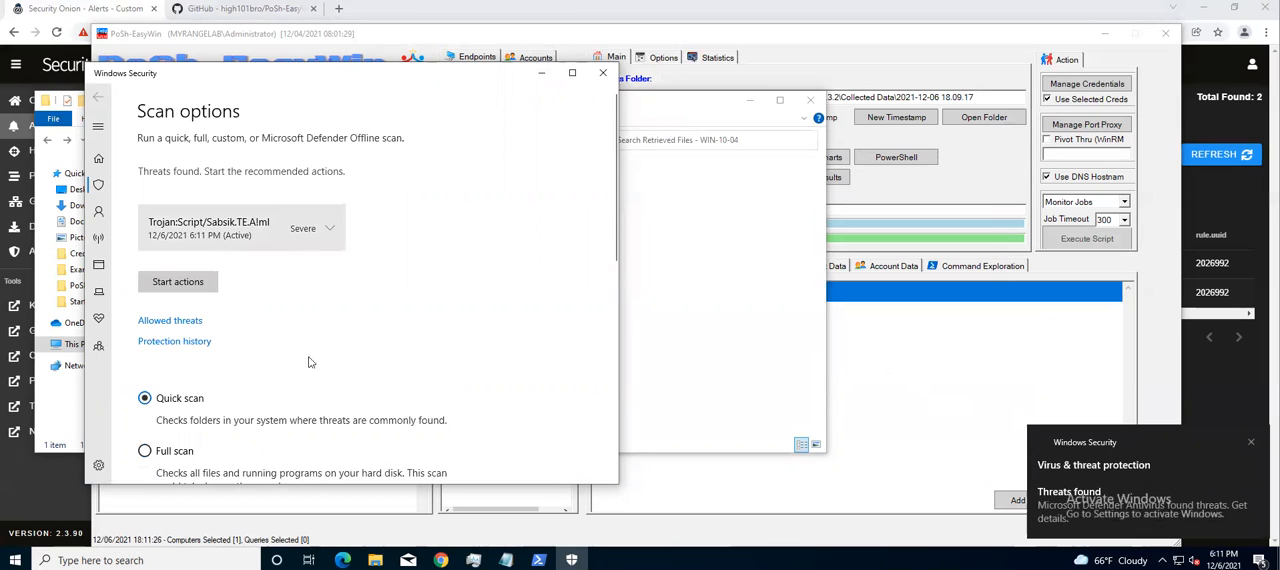
pyautogui.click(331, 229)
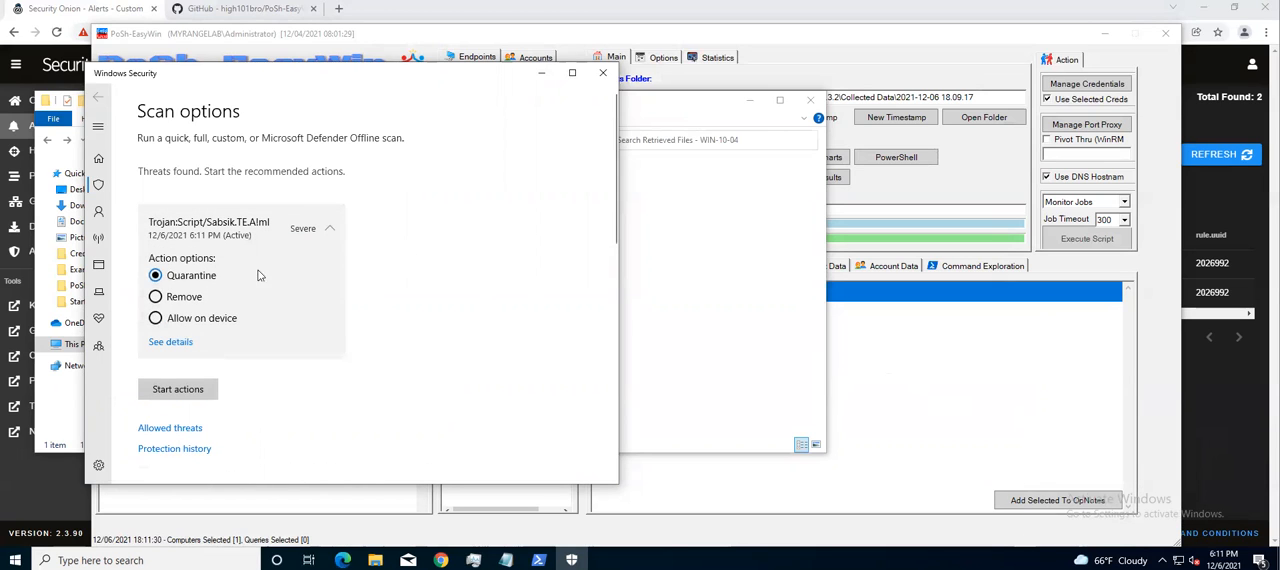
pyautogui.click(327, 229)
pyautogui.click(603, 73)
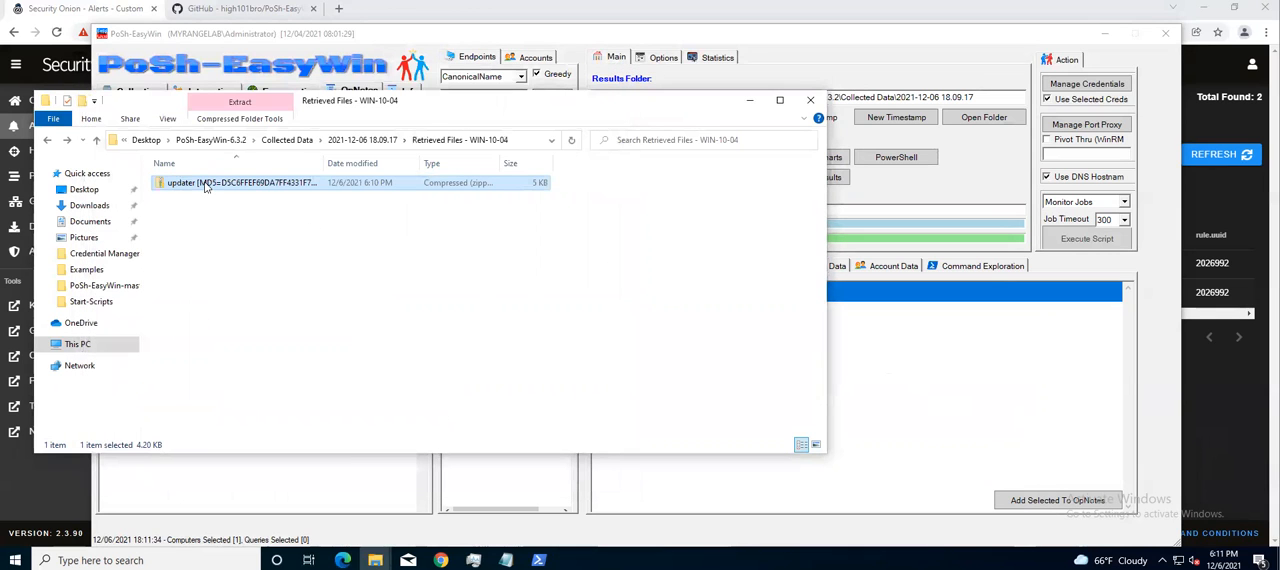
# Close the Retrieved Files - WIN-10-04 folder and return to the File Search collection options in PoSh-EasyWin
pyautogui.doubleClick(206, 186)
pyautogui.click(47, 140)
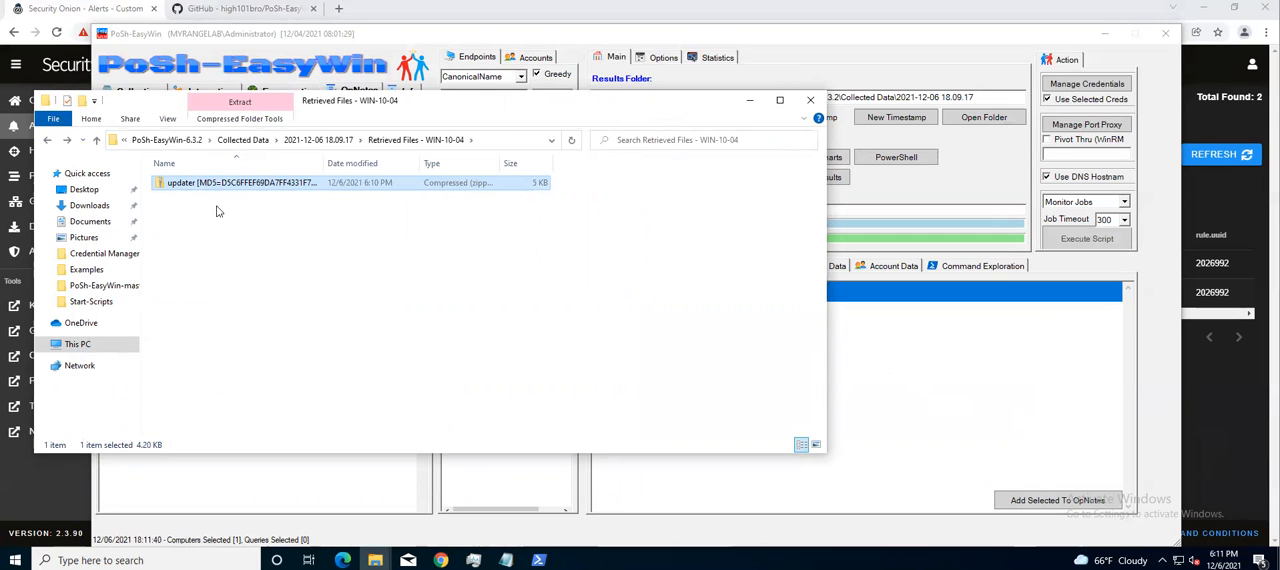
pyautogui.moveTo(435, 110); pyautogui.dragTo(672, 144)
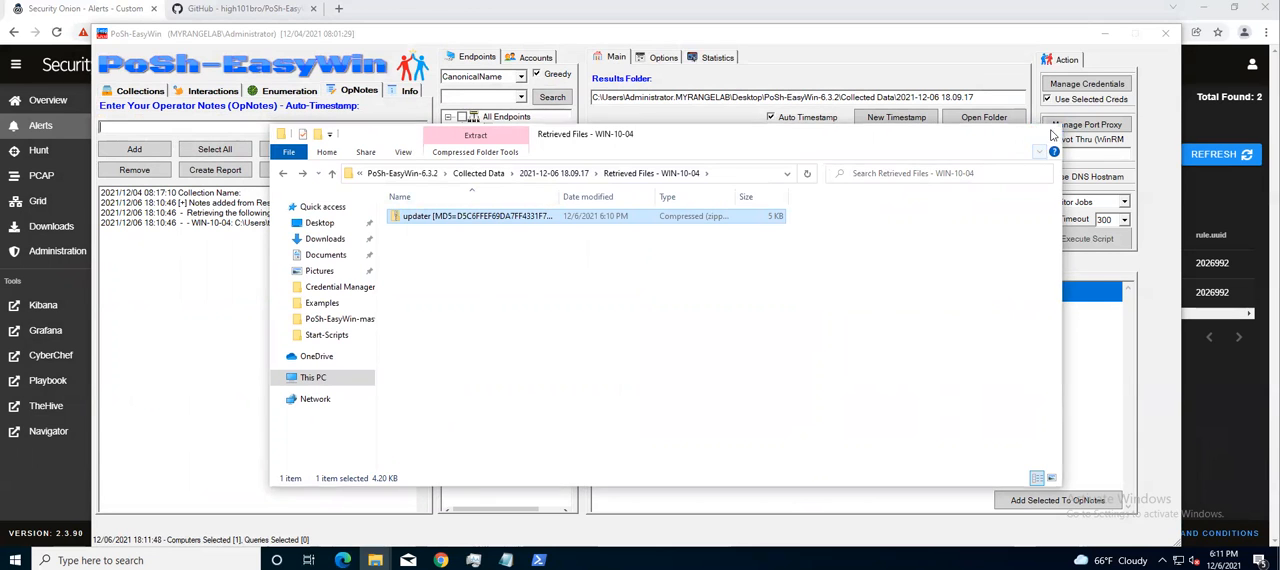
pyautogui.click(1047, 135)
pyautogui.click(138, 91)
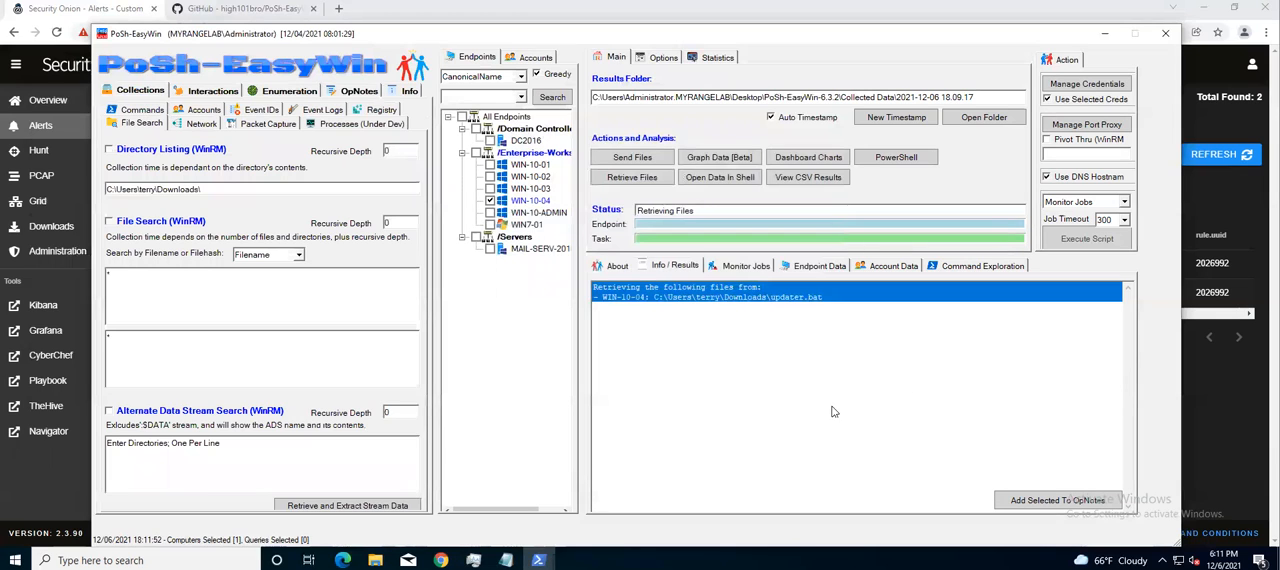